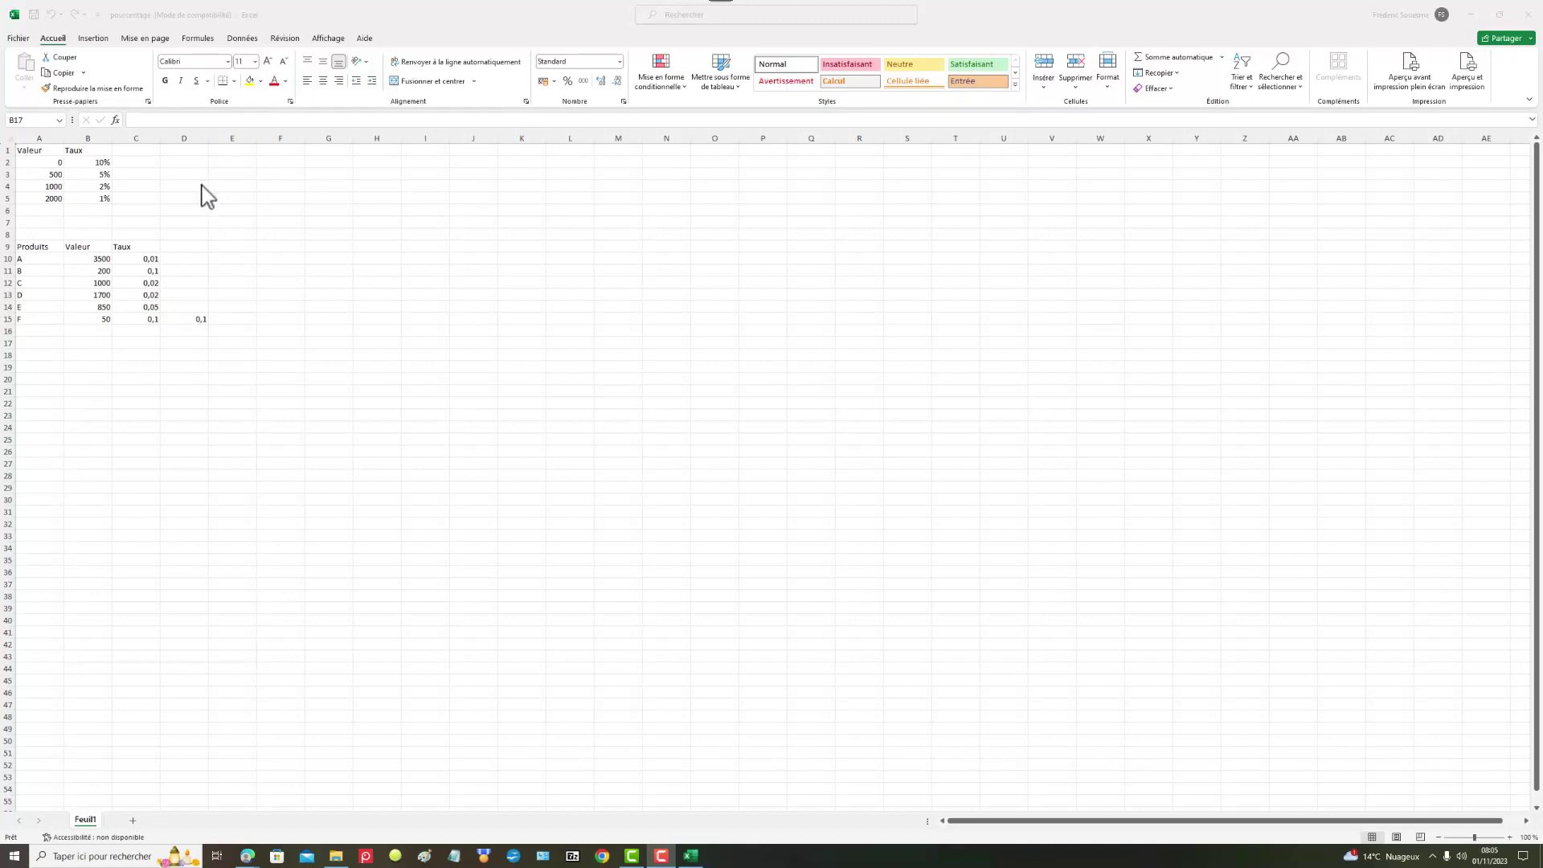
# Check the 0,1 test value in D15 and the rates of products A and B, ending on E10
pyautogui.click(198, 320)
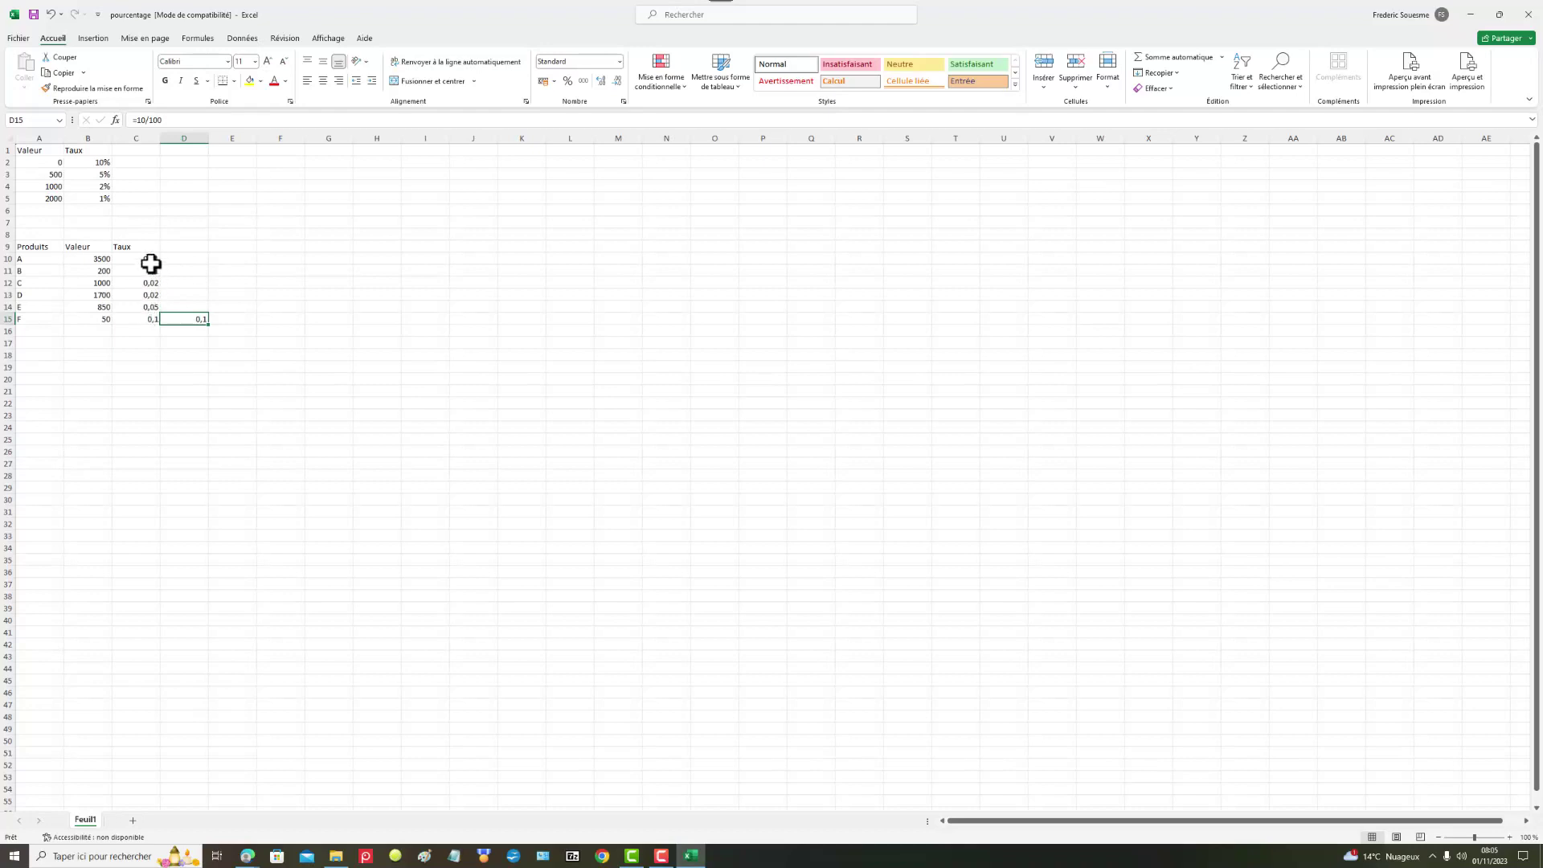
pyautogui.moveTo(151, 261); pyautogui.dragTo(153, 270)
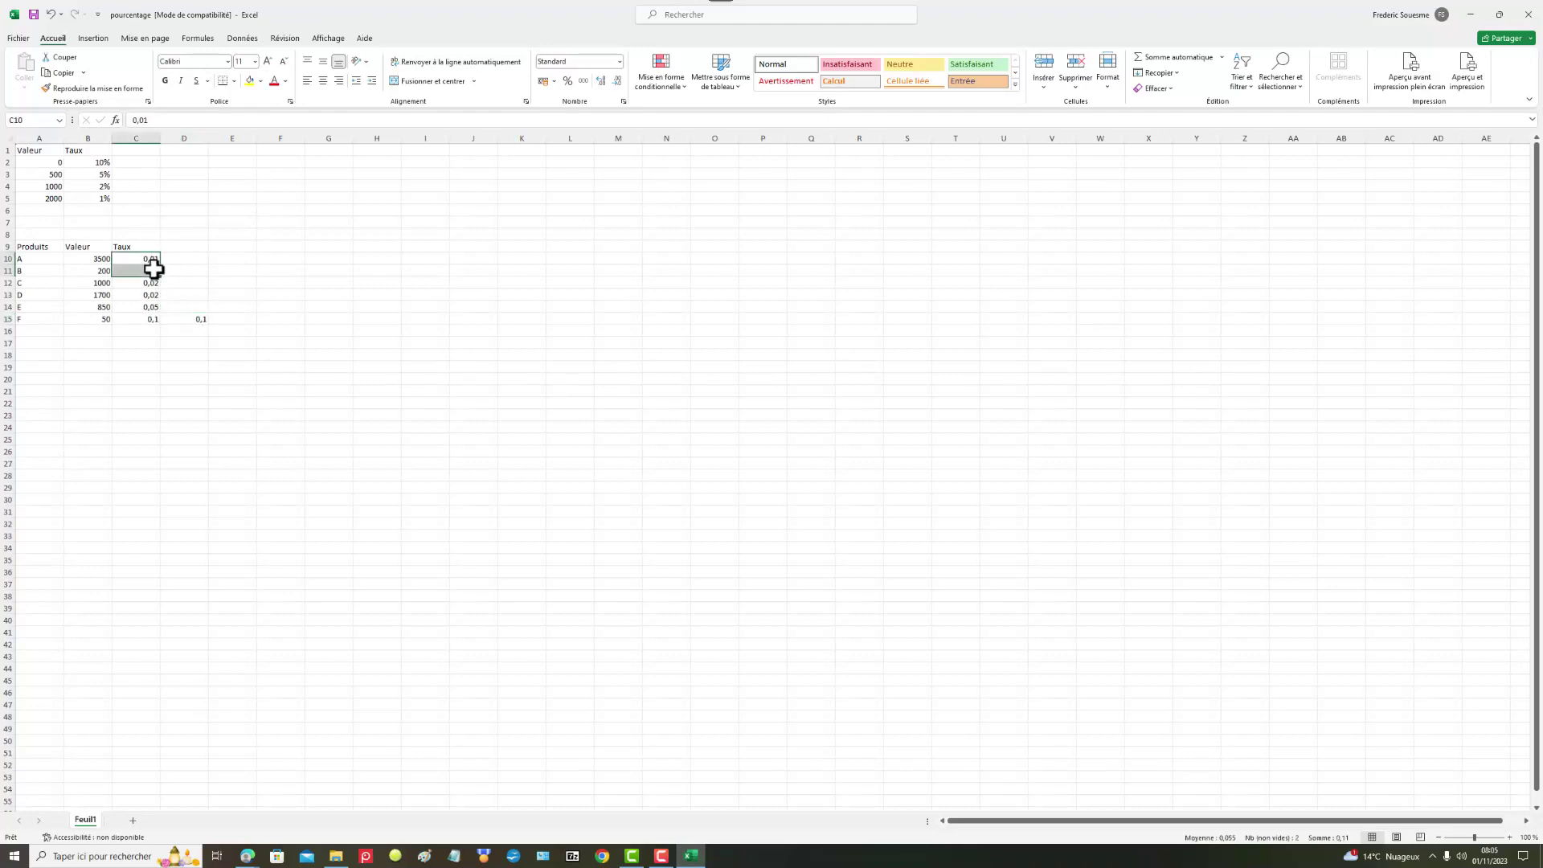
pyautogui.click(185, 257)
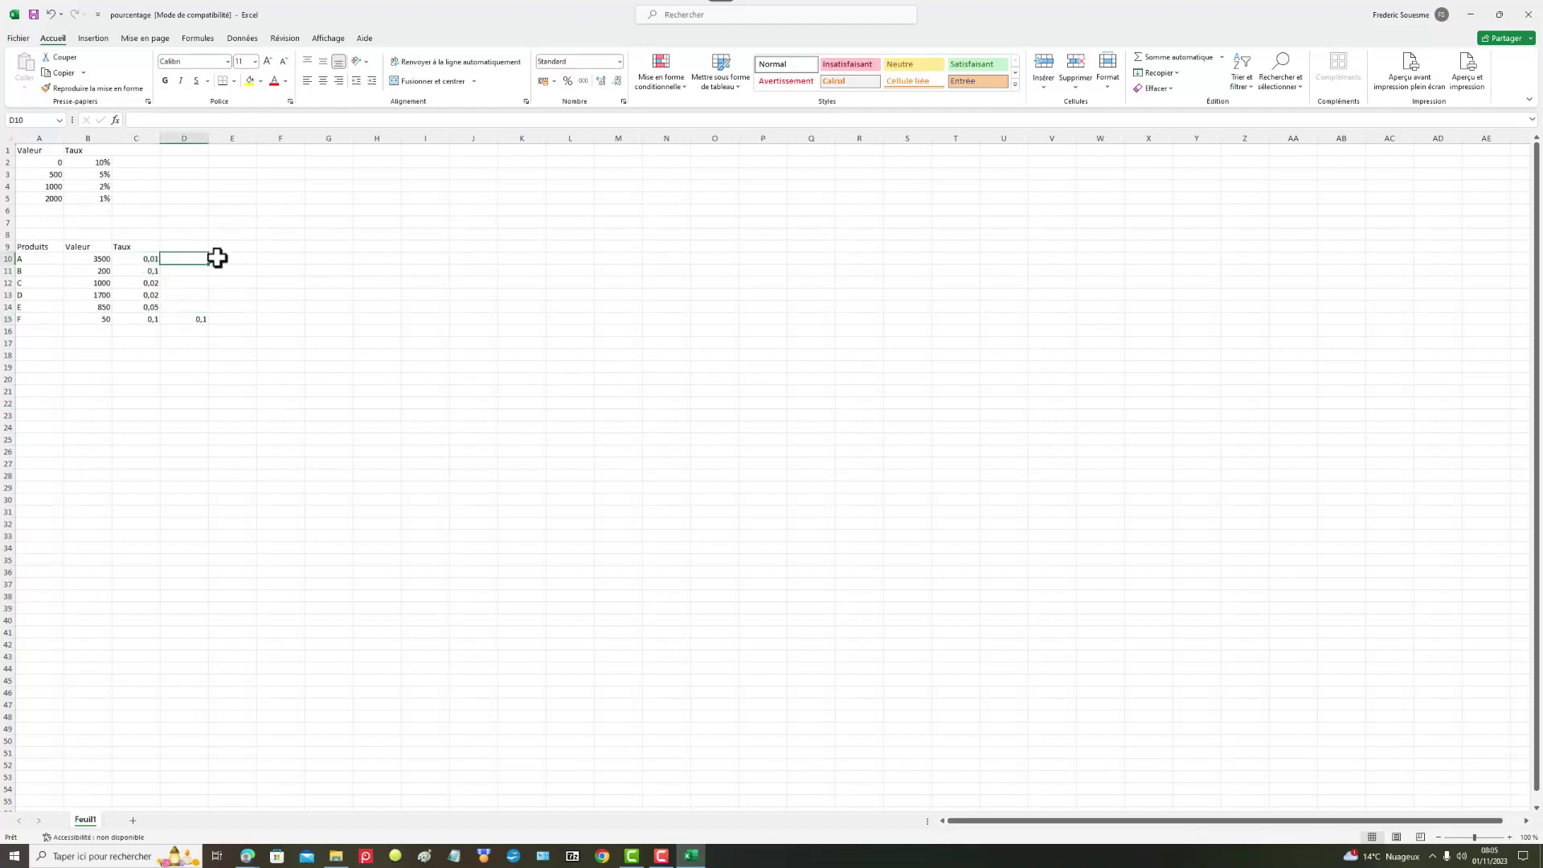
pyautogui.click(253, 258)
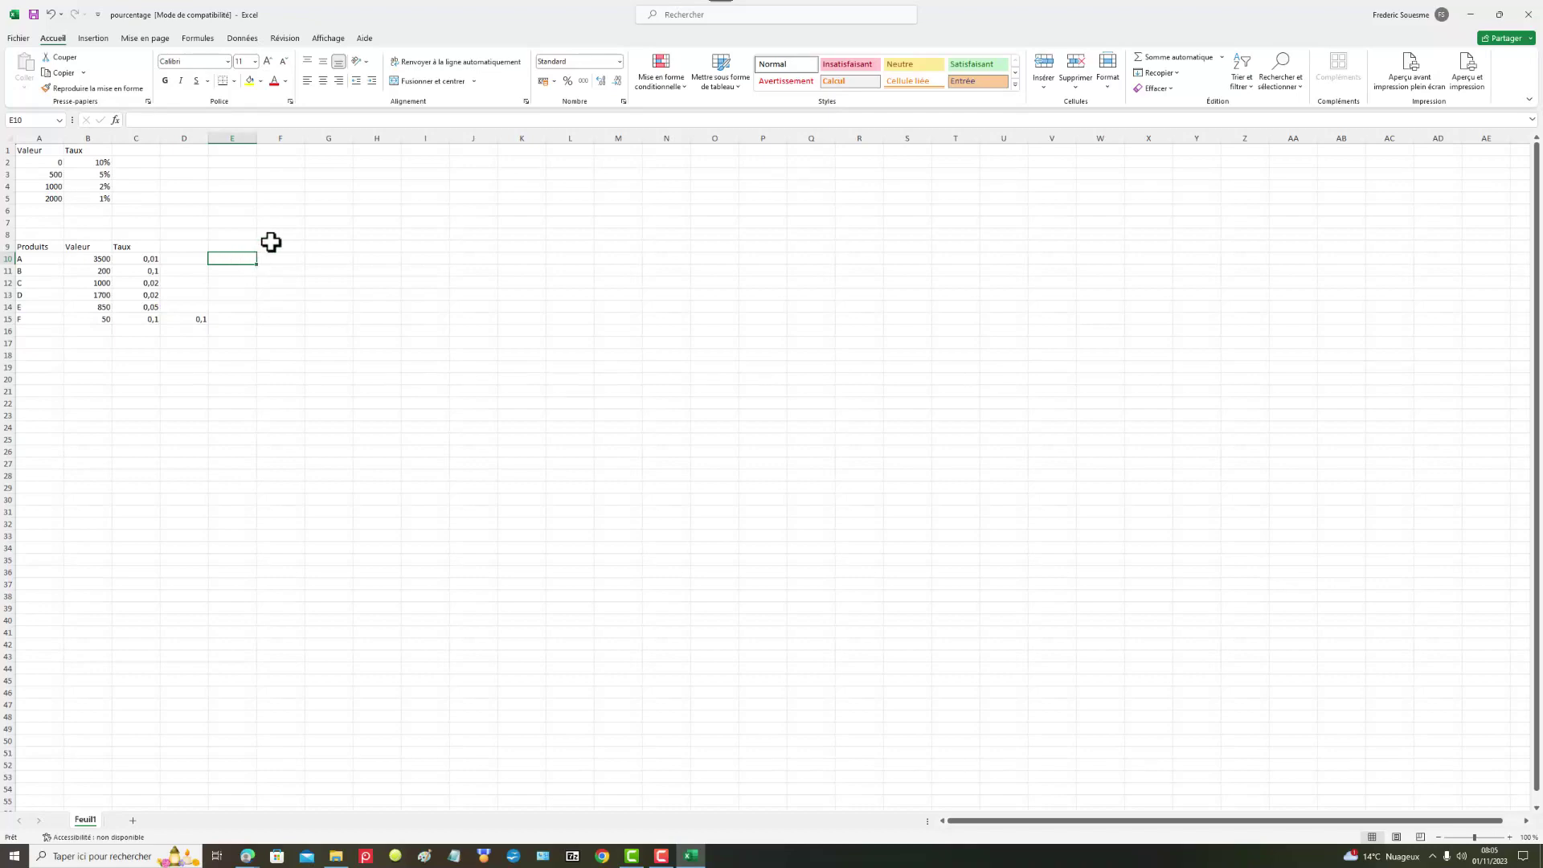
# Enter =C10/100 in E10, showing 0,0001, and start retyping product A's rate in C10 as 10%
pyautogui.write('=')
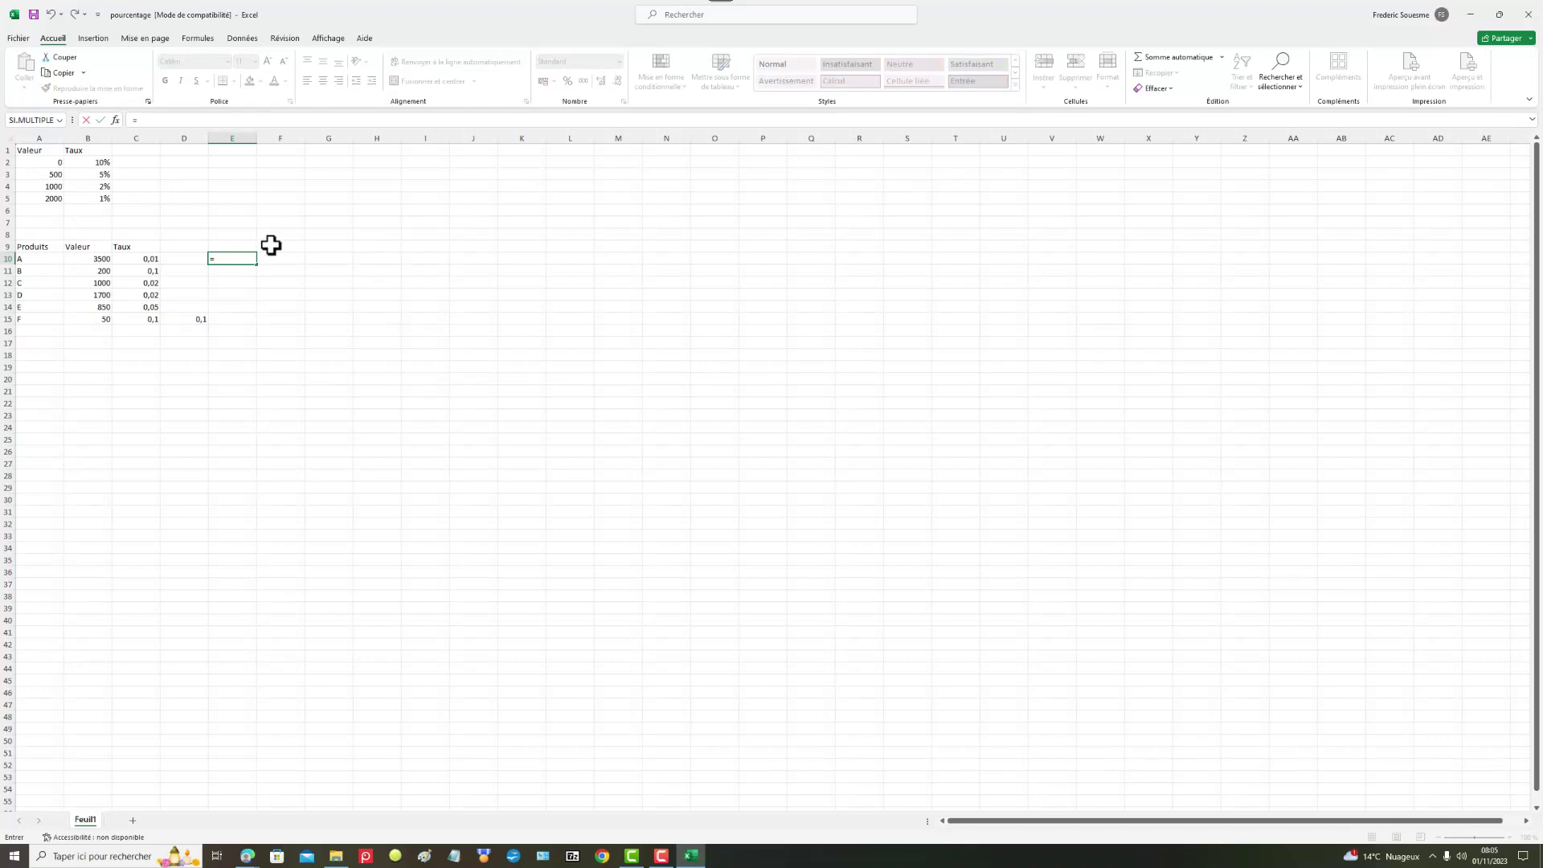
pyautogui.write('C1')
pyautogui.write('0/100')
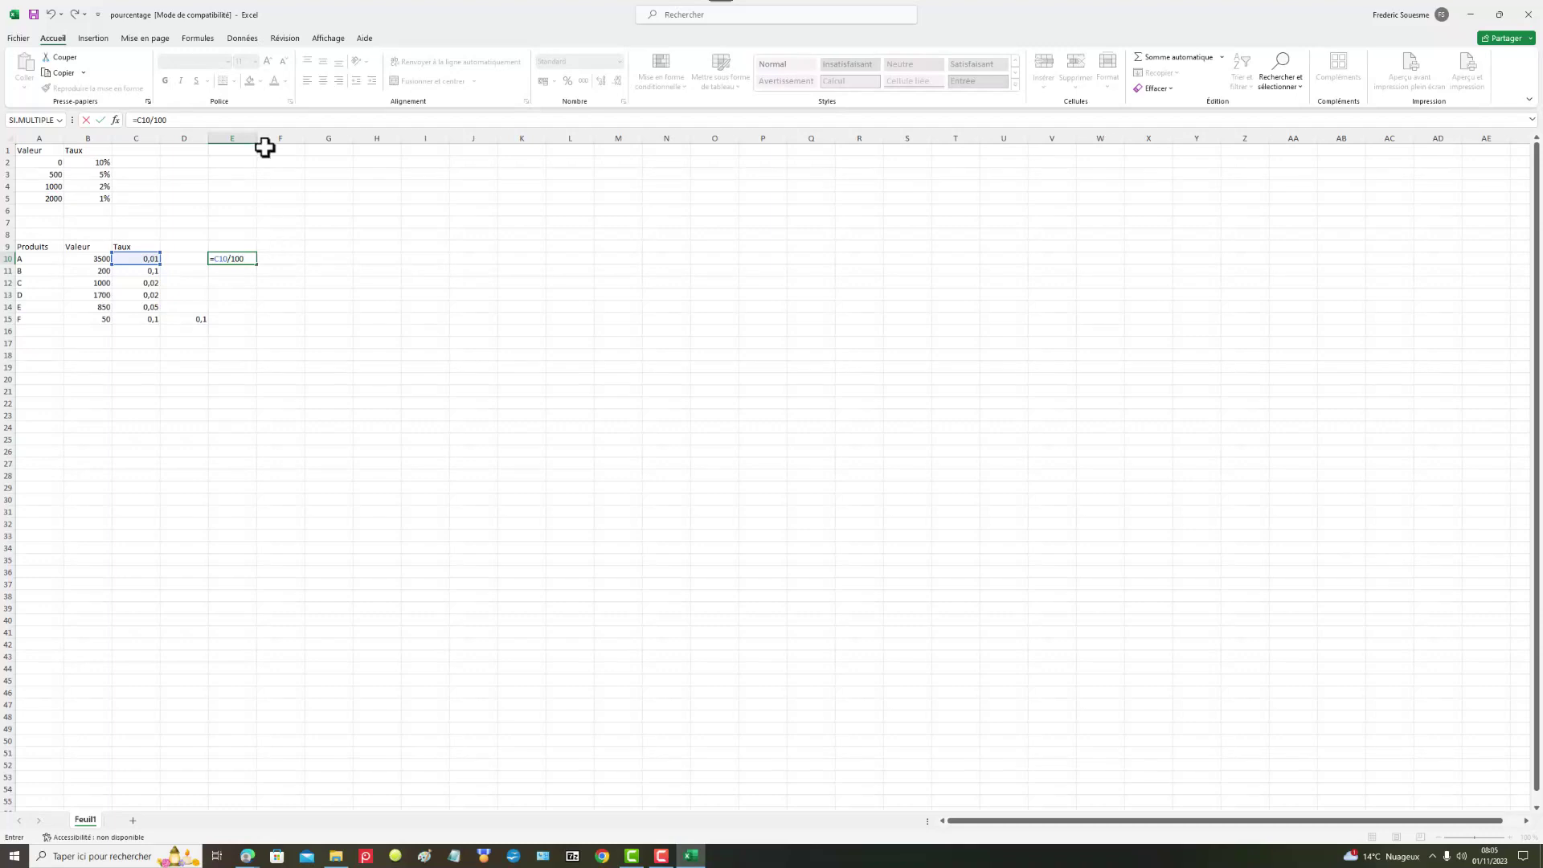
pyautogui.click(254, 352)
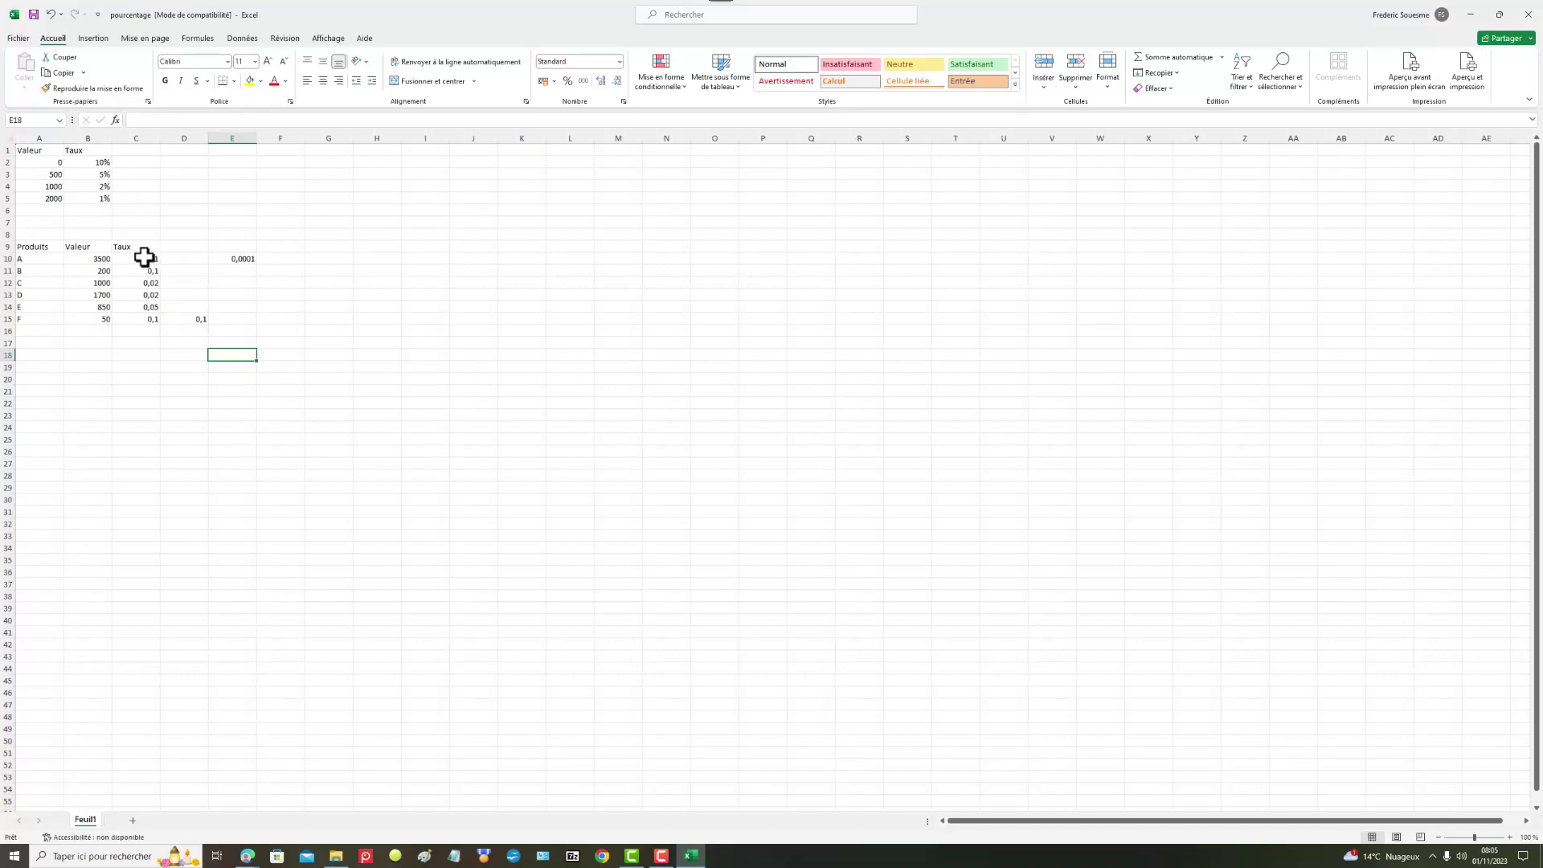
pyautogui.click(142, 257)
pyautogui.write('10')
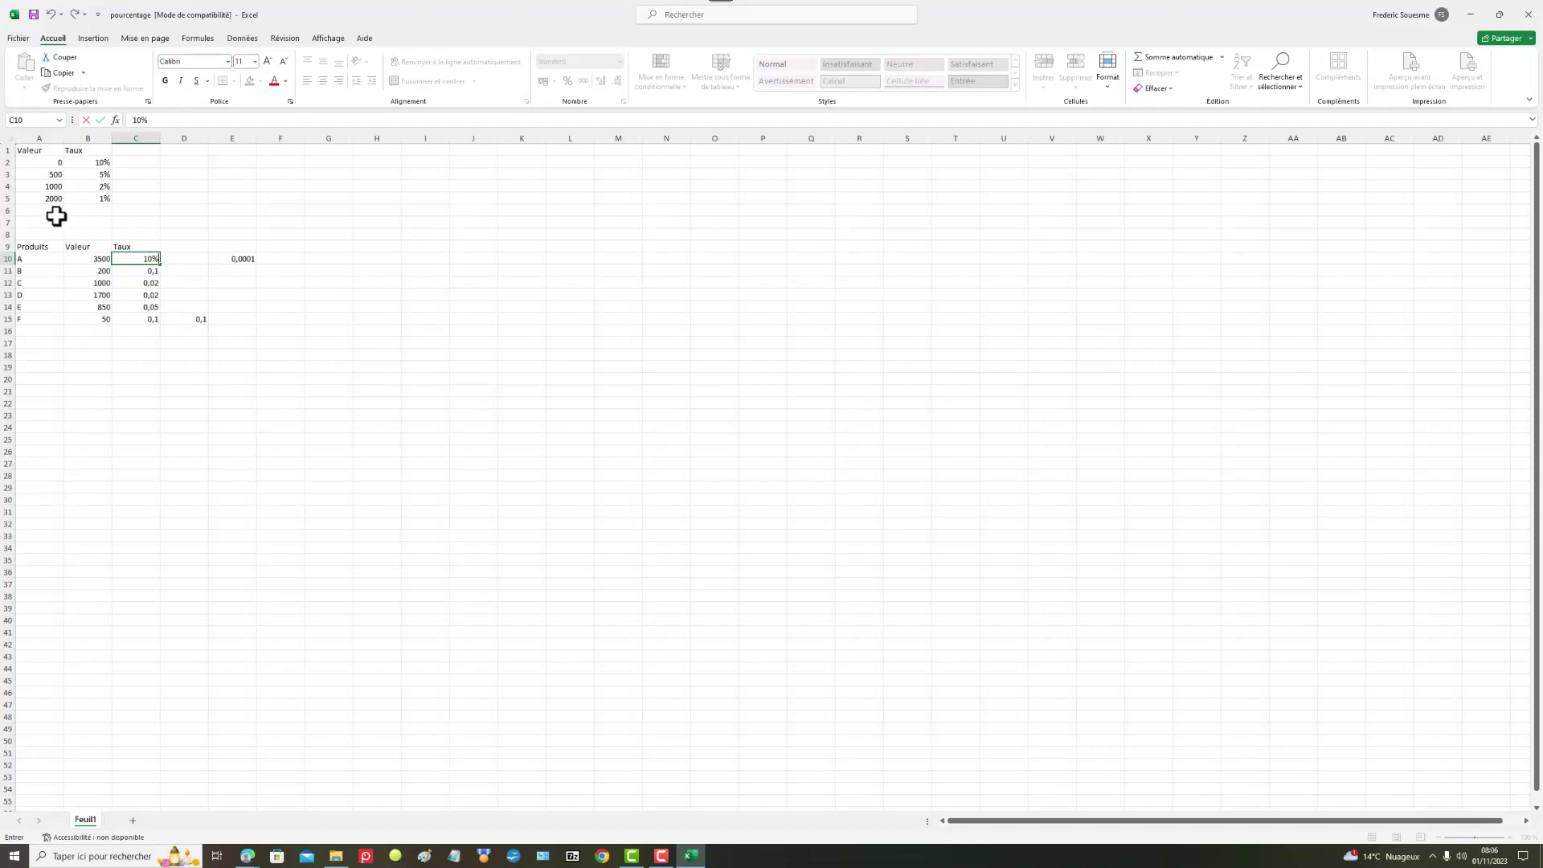
# Retype the rates of products A–E as percentages: 1%, 10%, 2%, 2% and 5%
pyautogui.doubleClick(149, 258)
pyautogui.write('1')
pyautogui.write('%')
pyautogui.click(144, 269)
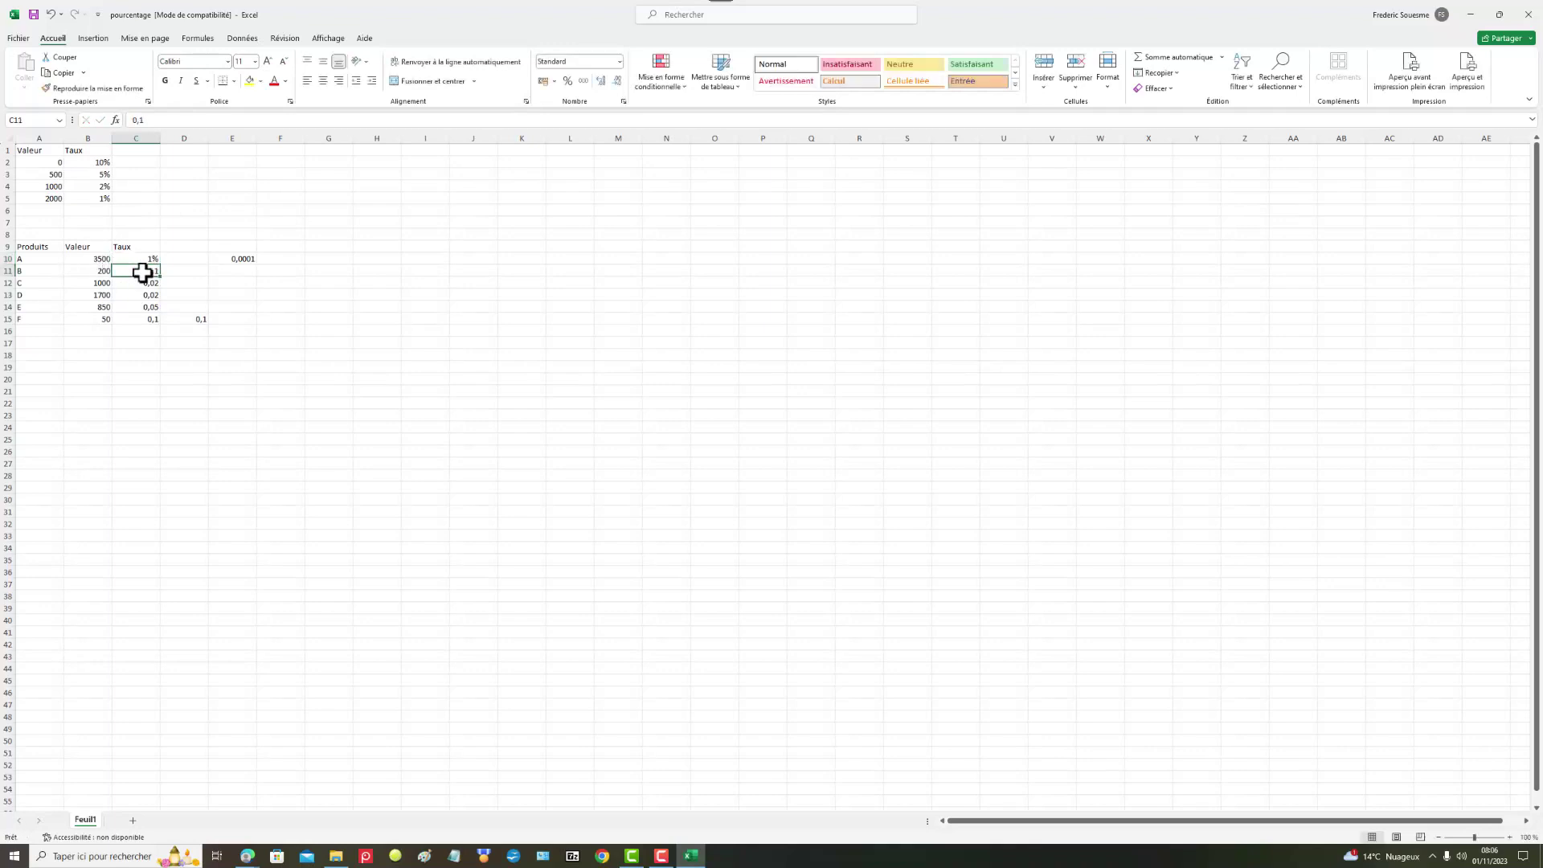
pyautogui.write('10')
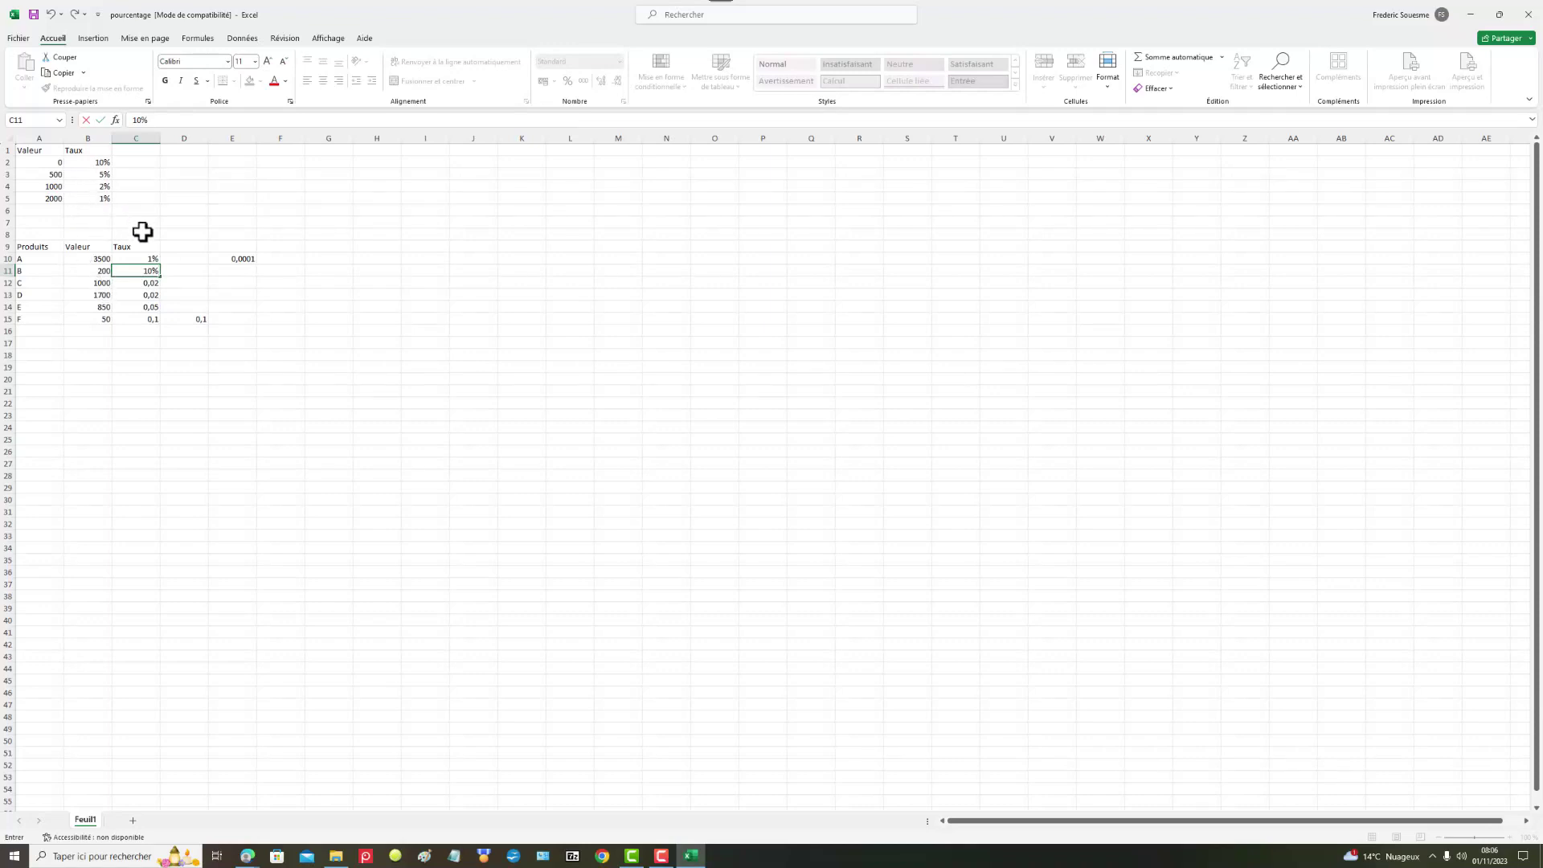
pyautogui.click(152, 282)
pyautogui.click(153, 295)
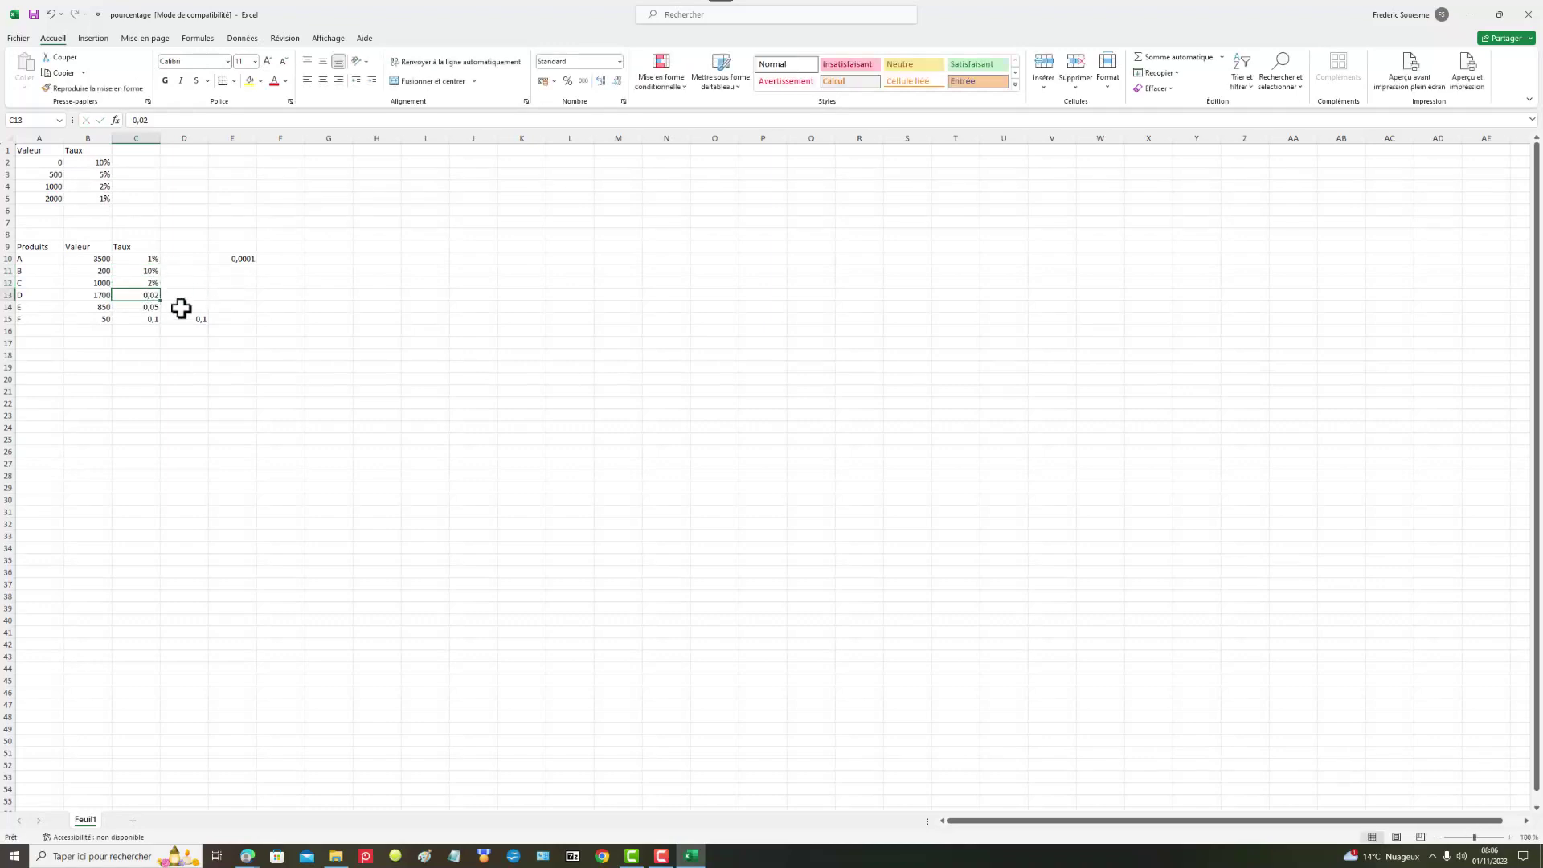
pyautogui.write('2')
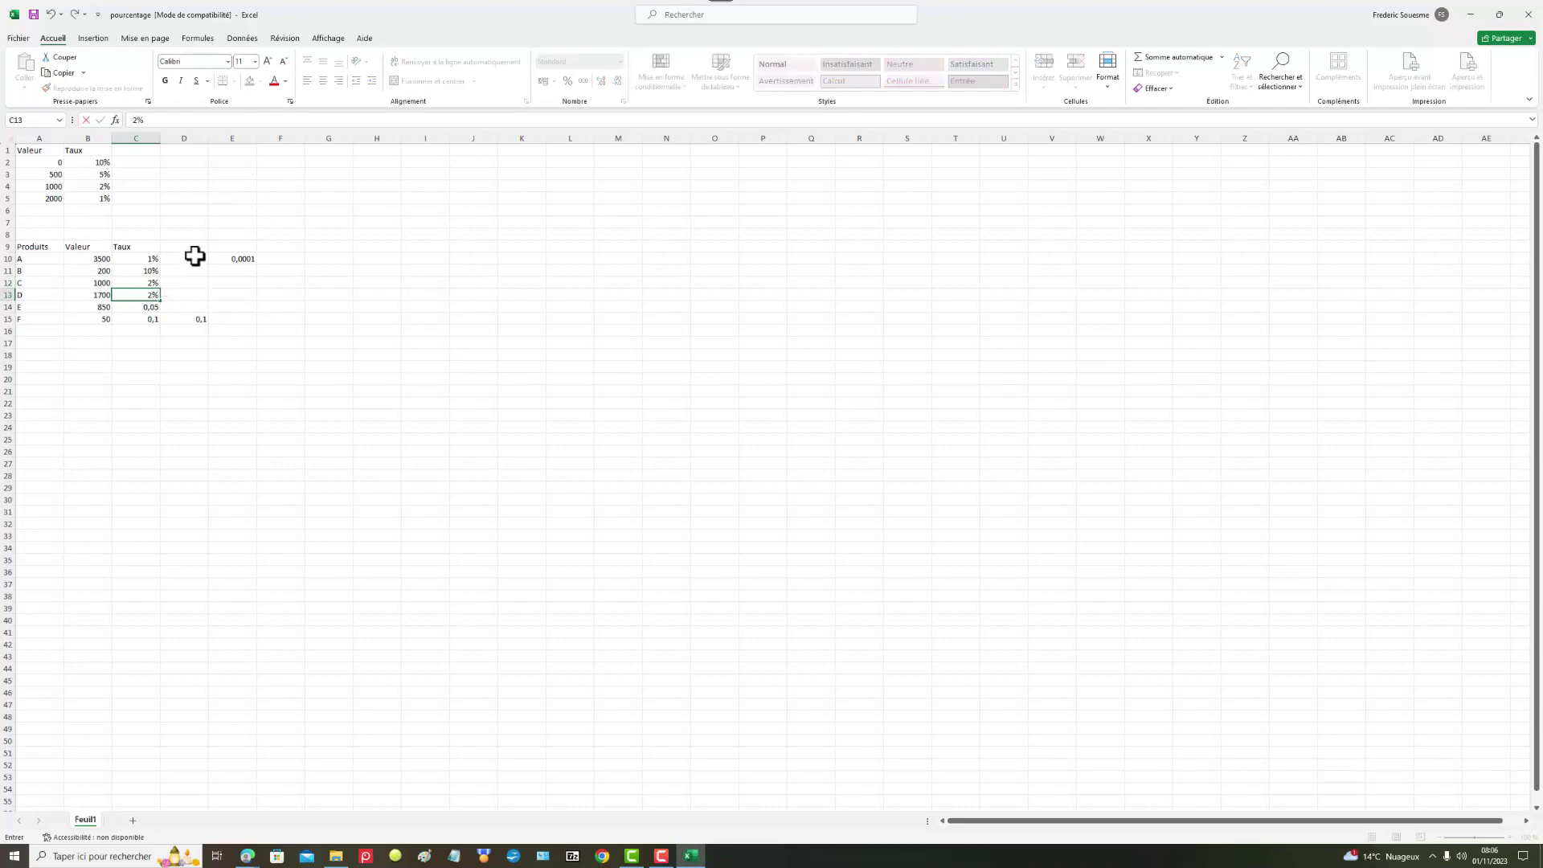
pyautogui.click(142, 306)
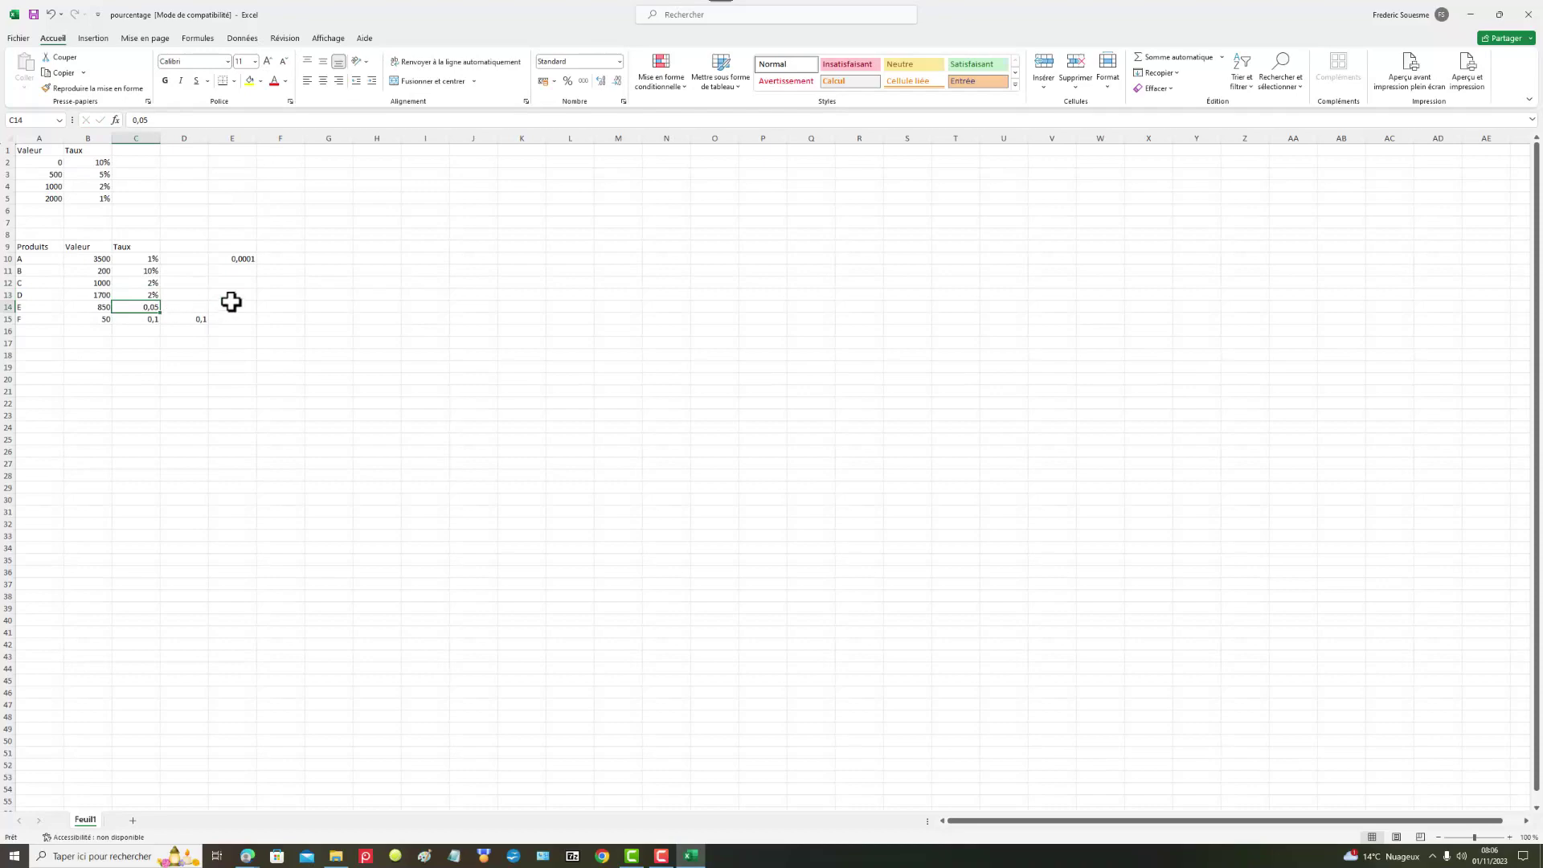
pyautogui.write('5')
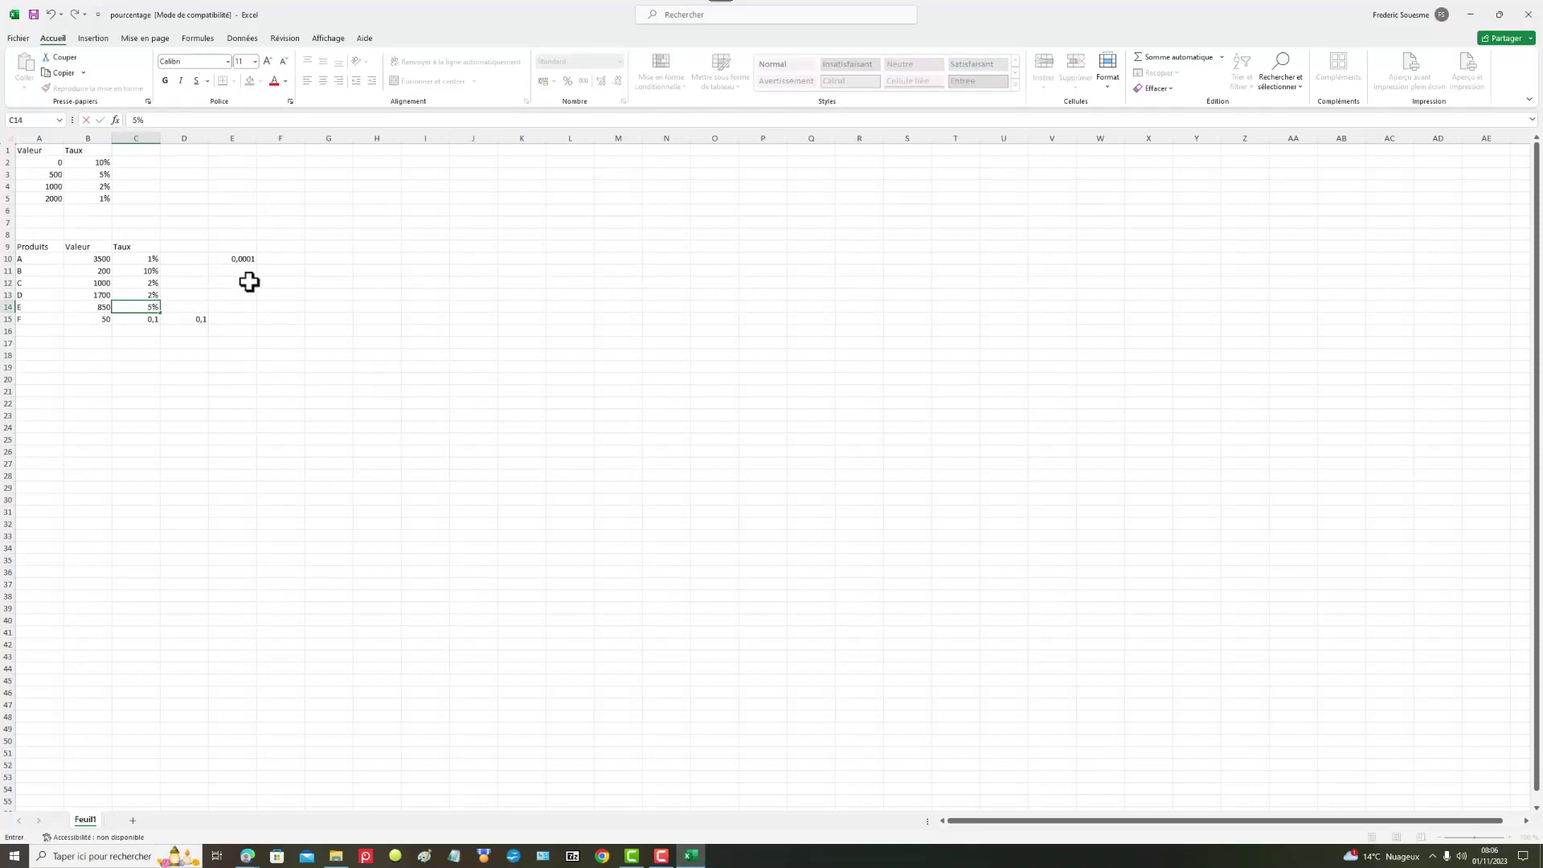
pyautogui.click(166, 368)
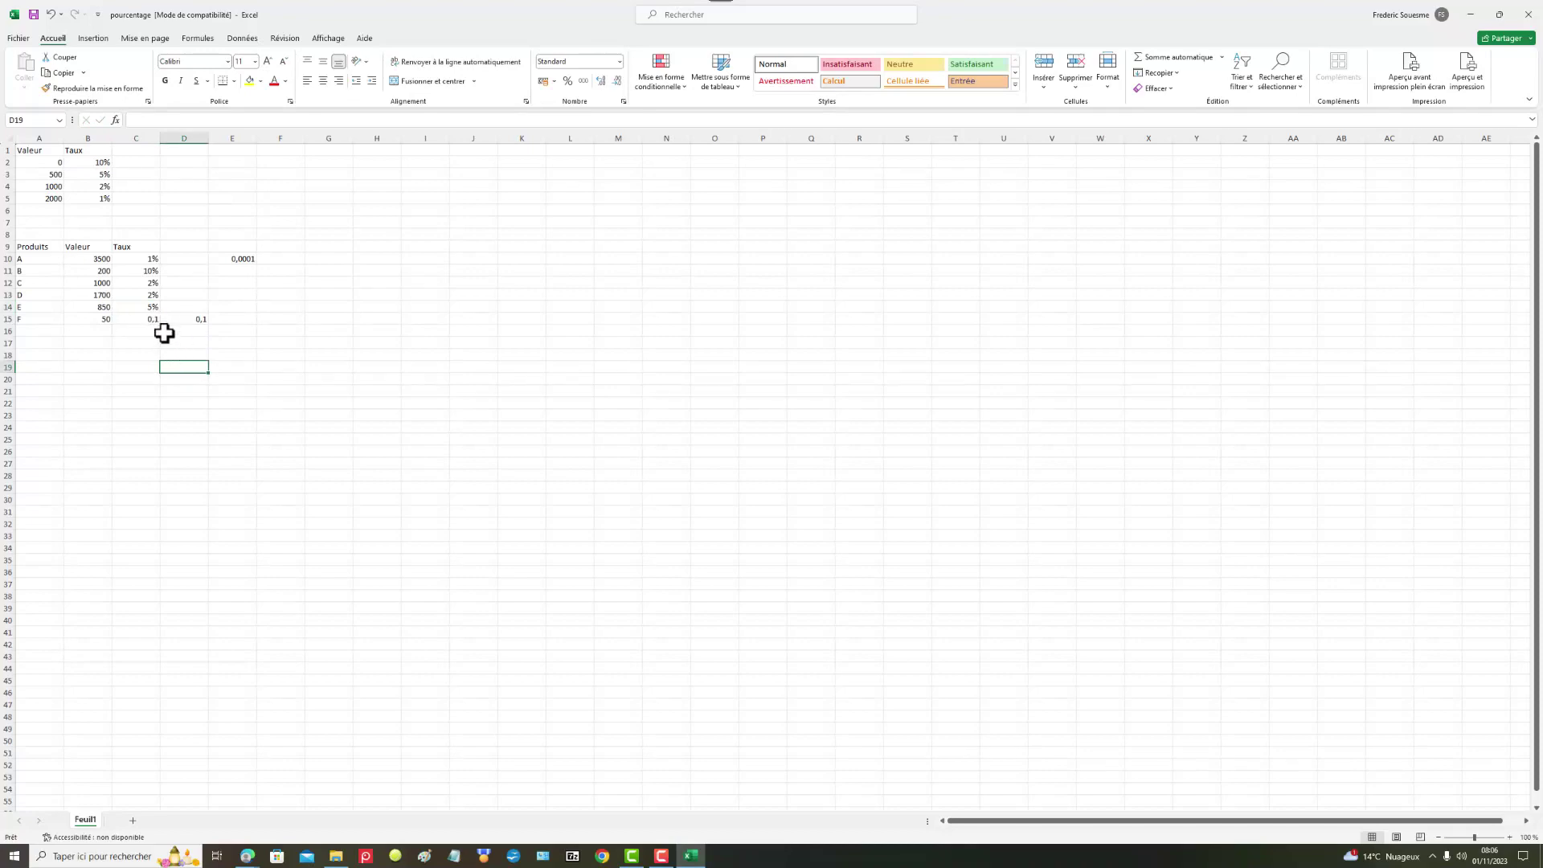
# Copy E10's formula down to row 14, then delete the formula in E10
pyautogui.click(240, 258)
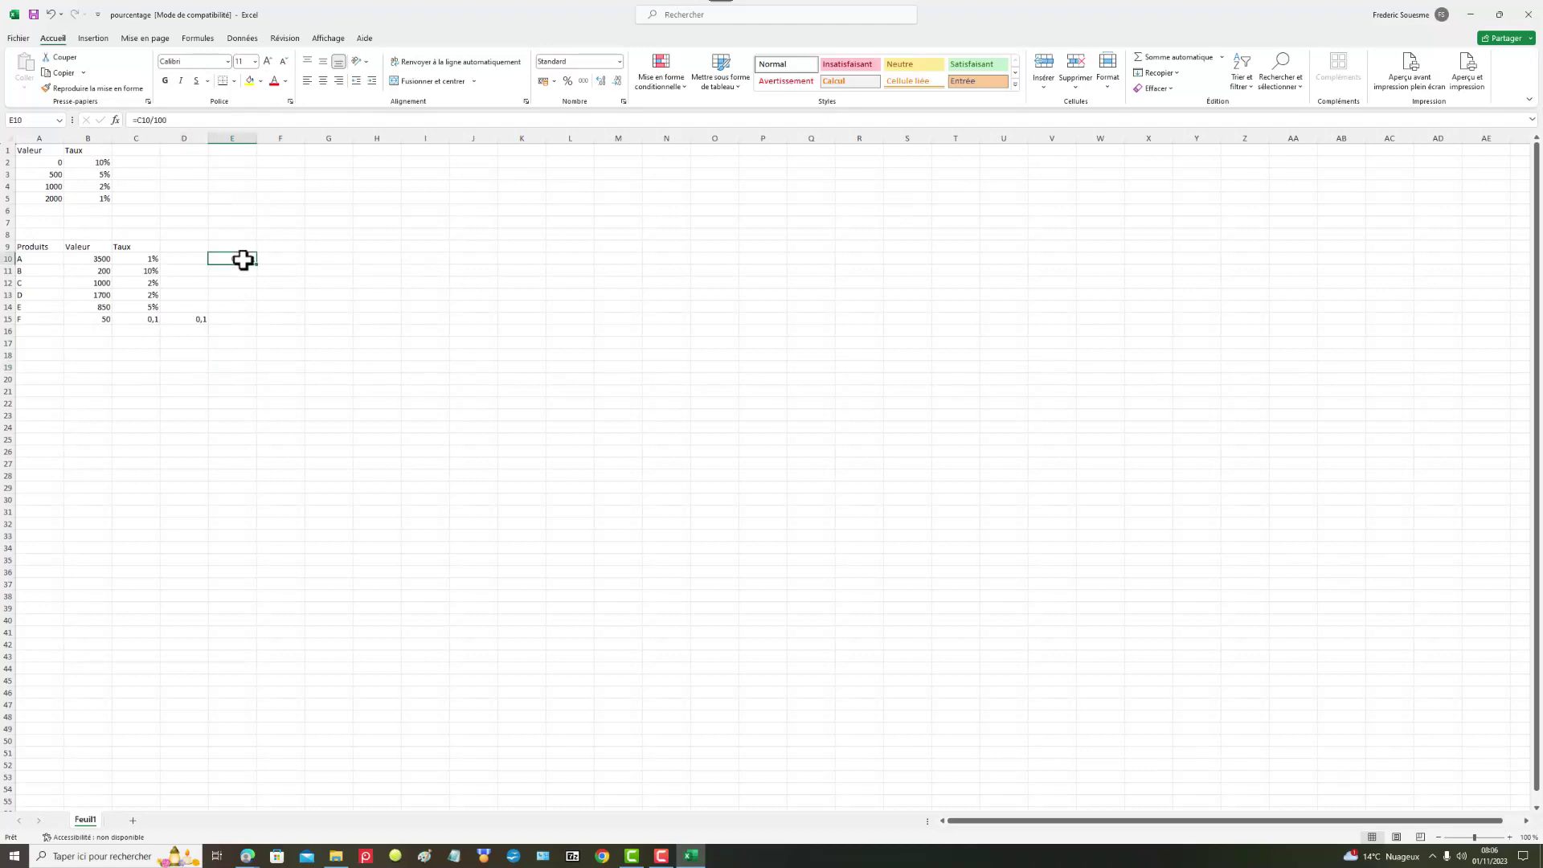
pyautogui.moveTo(258, 265); pyautogui.dragTo(257, 307)
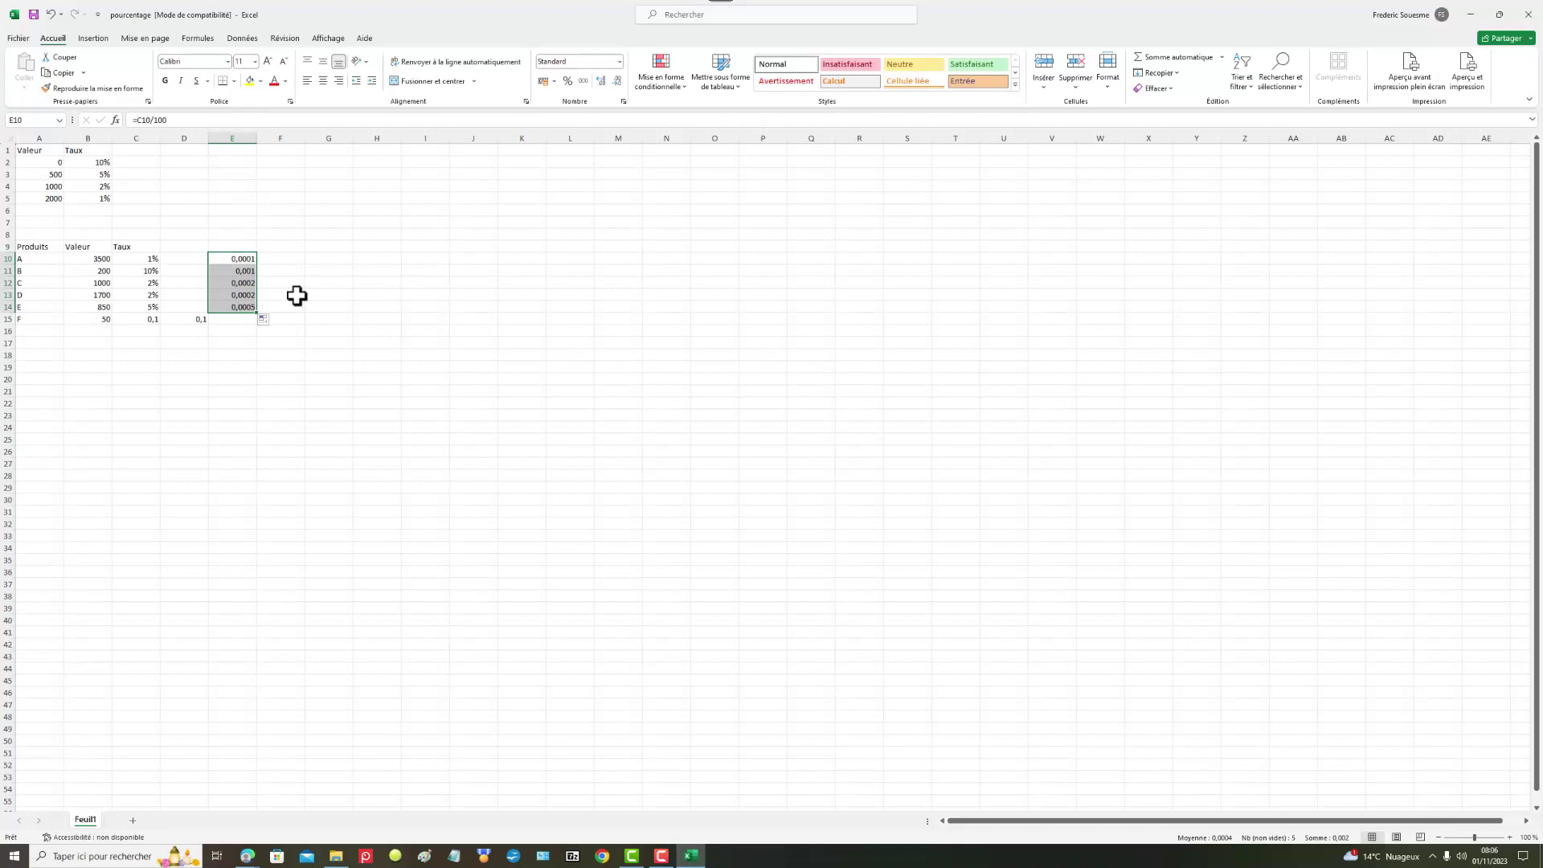
pyautogui.click(243, 259)
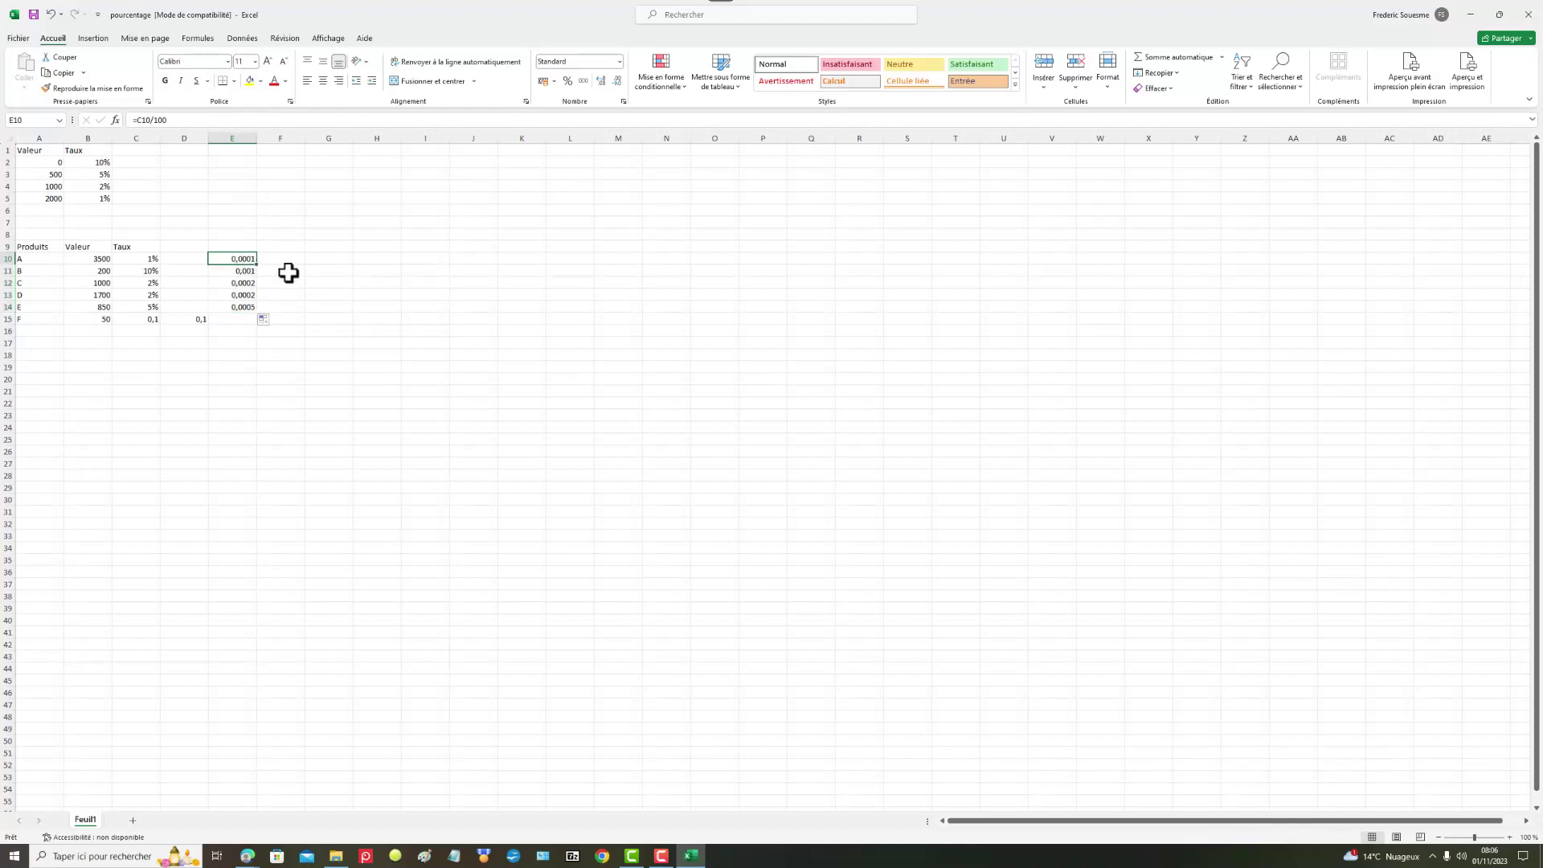
pyautogui.press('Delete')
# Enter =C10/10 in E10, fill it down to E14, and select the D15 test cell
pyautogui.write('=')
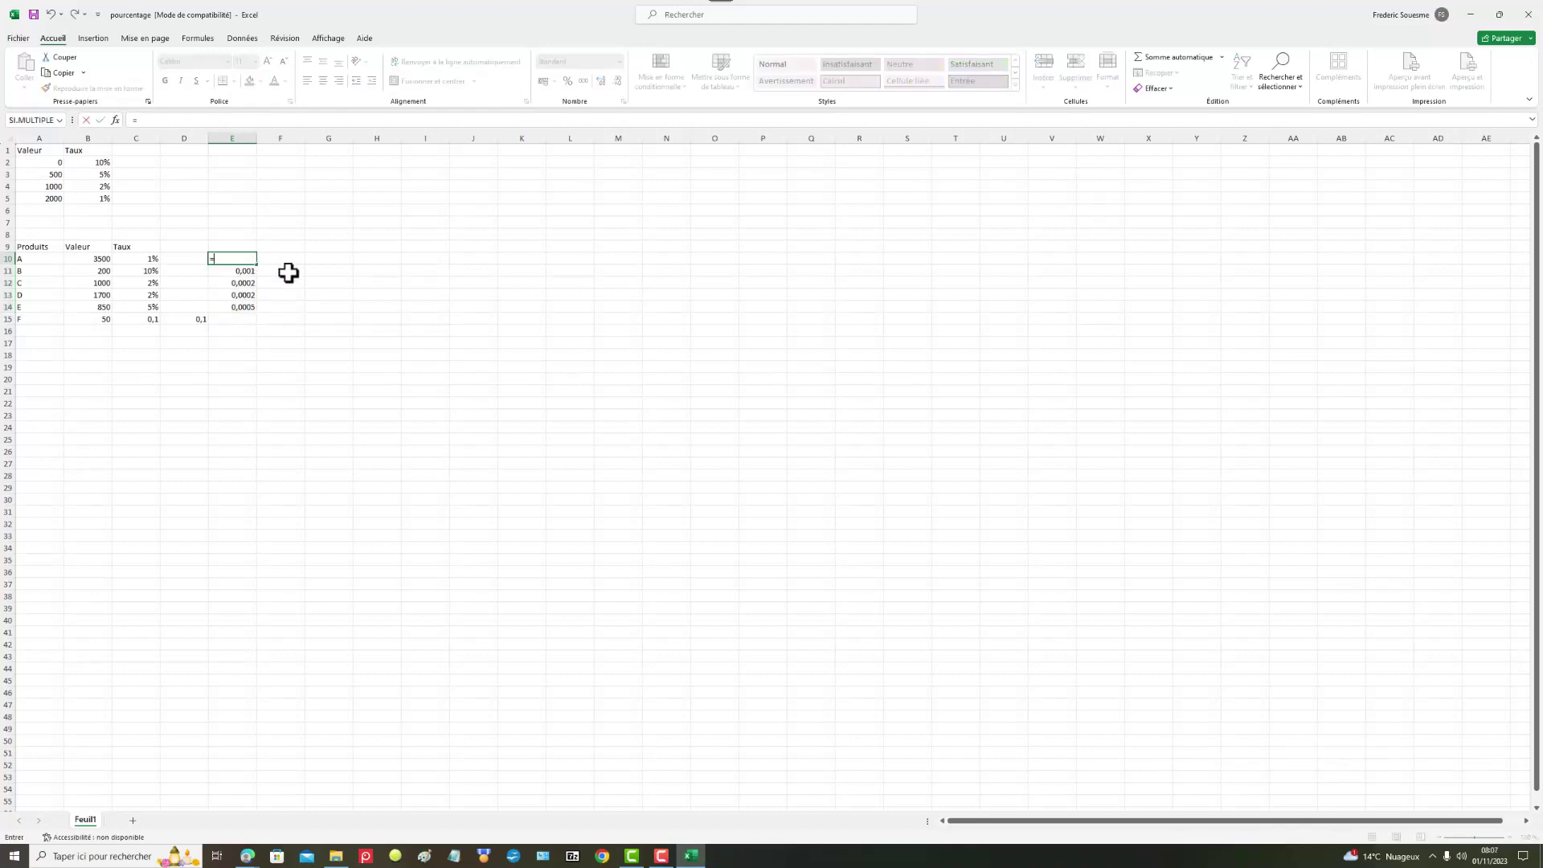
pyautogui.click(148, 258)
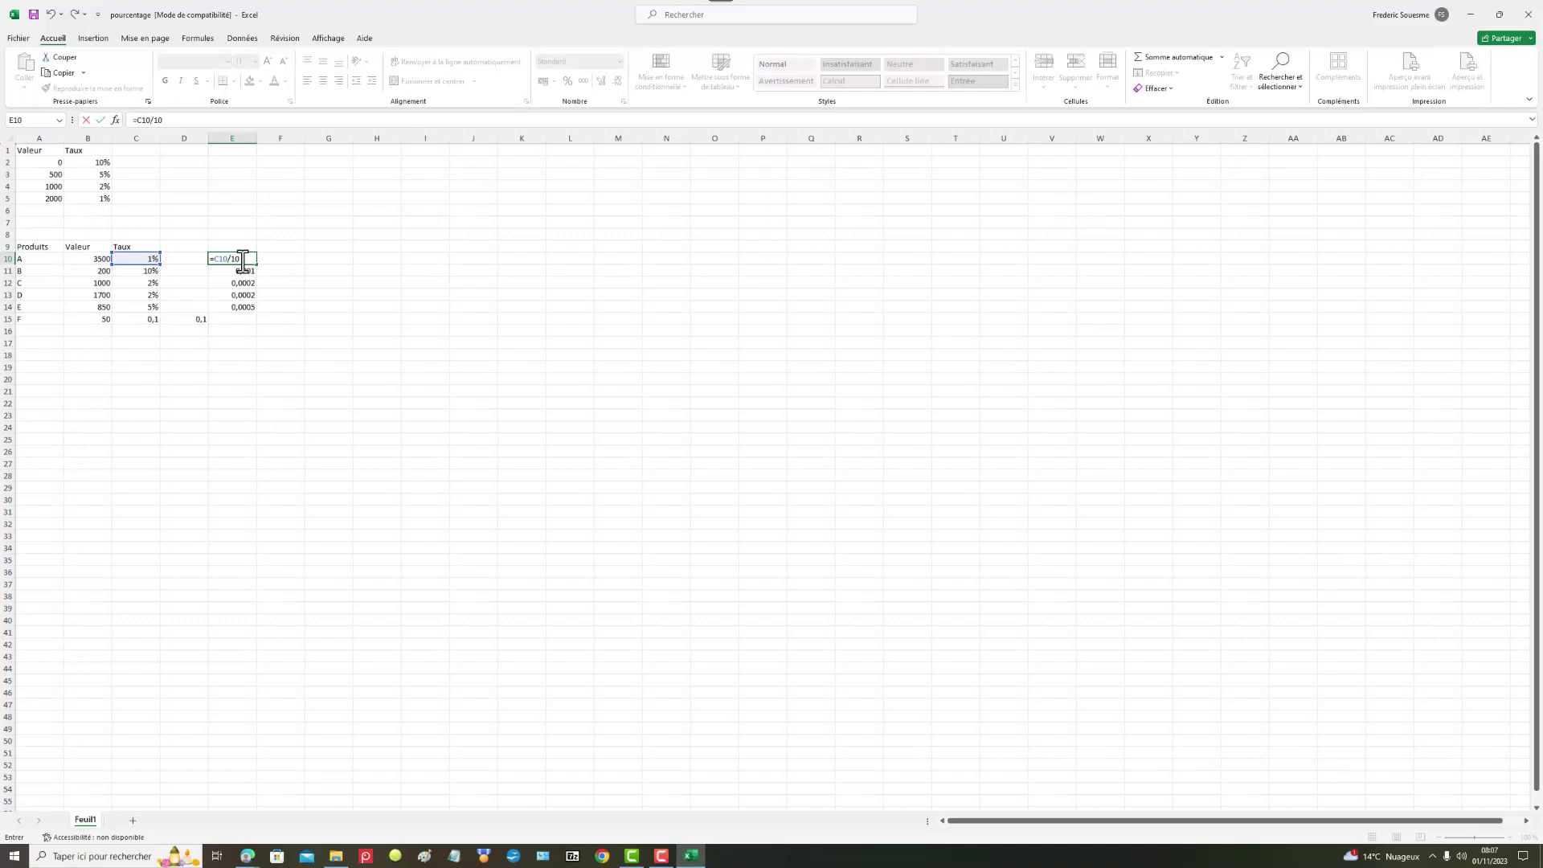
pyautogui.press('Return')
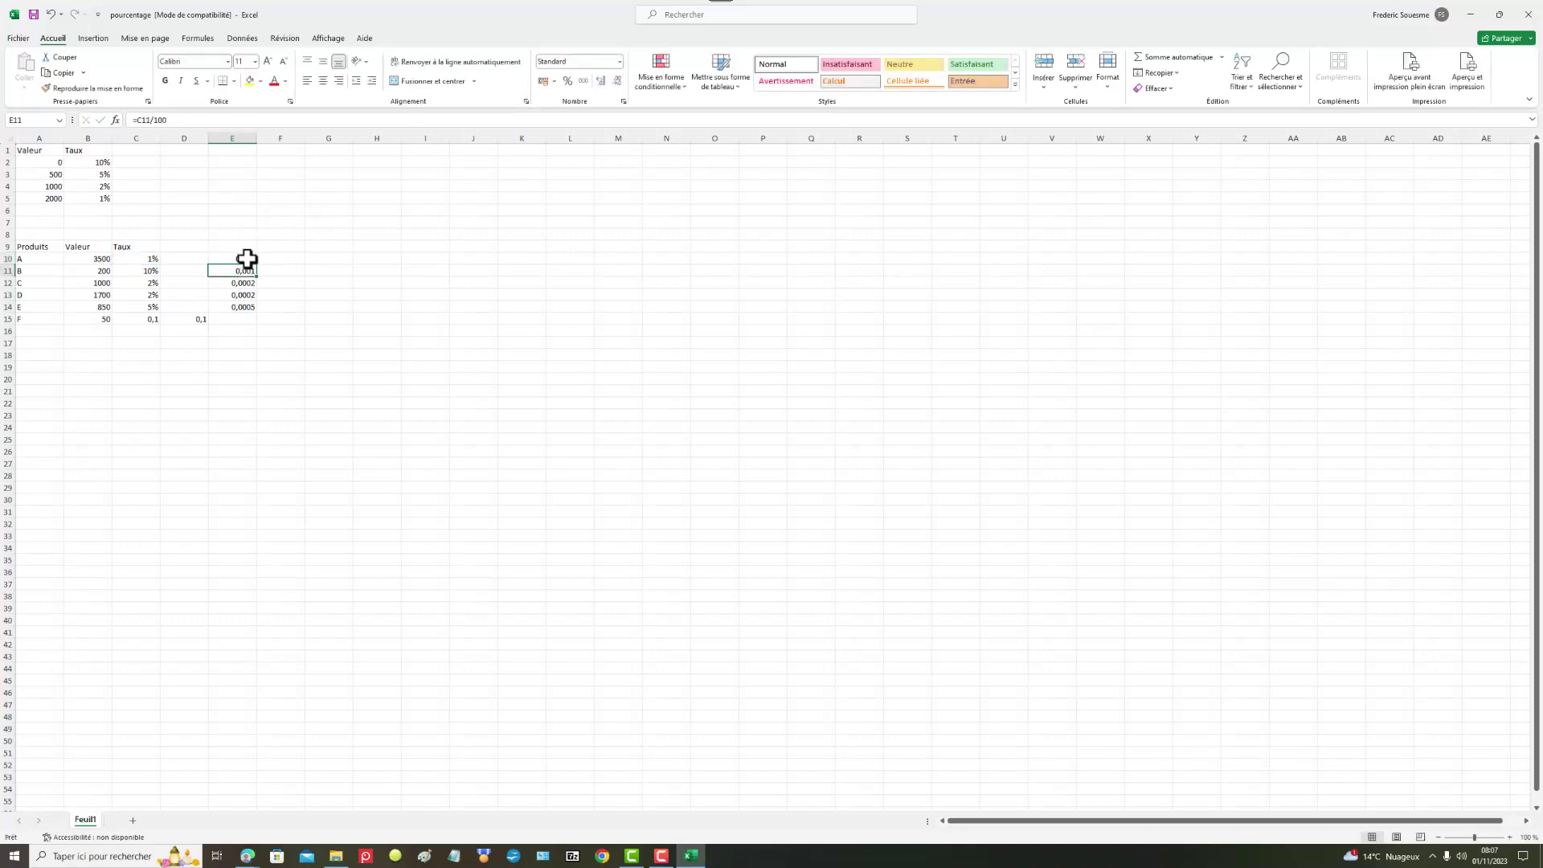
pyautogui.click(246, 257)
pyautogui.moveTo(256, 263); pyautogui.dragTo(254, 306)
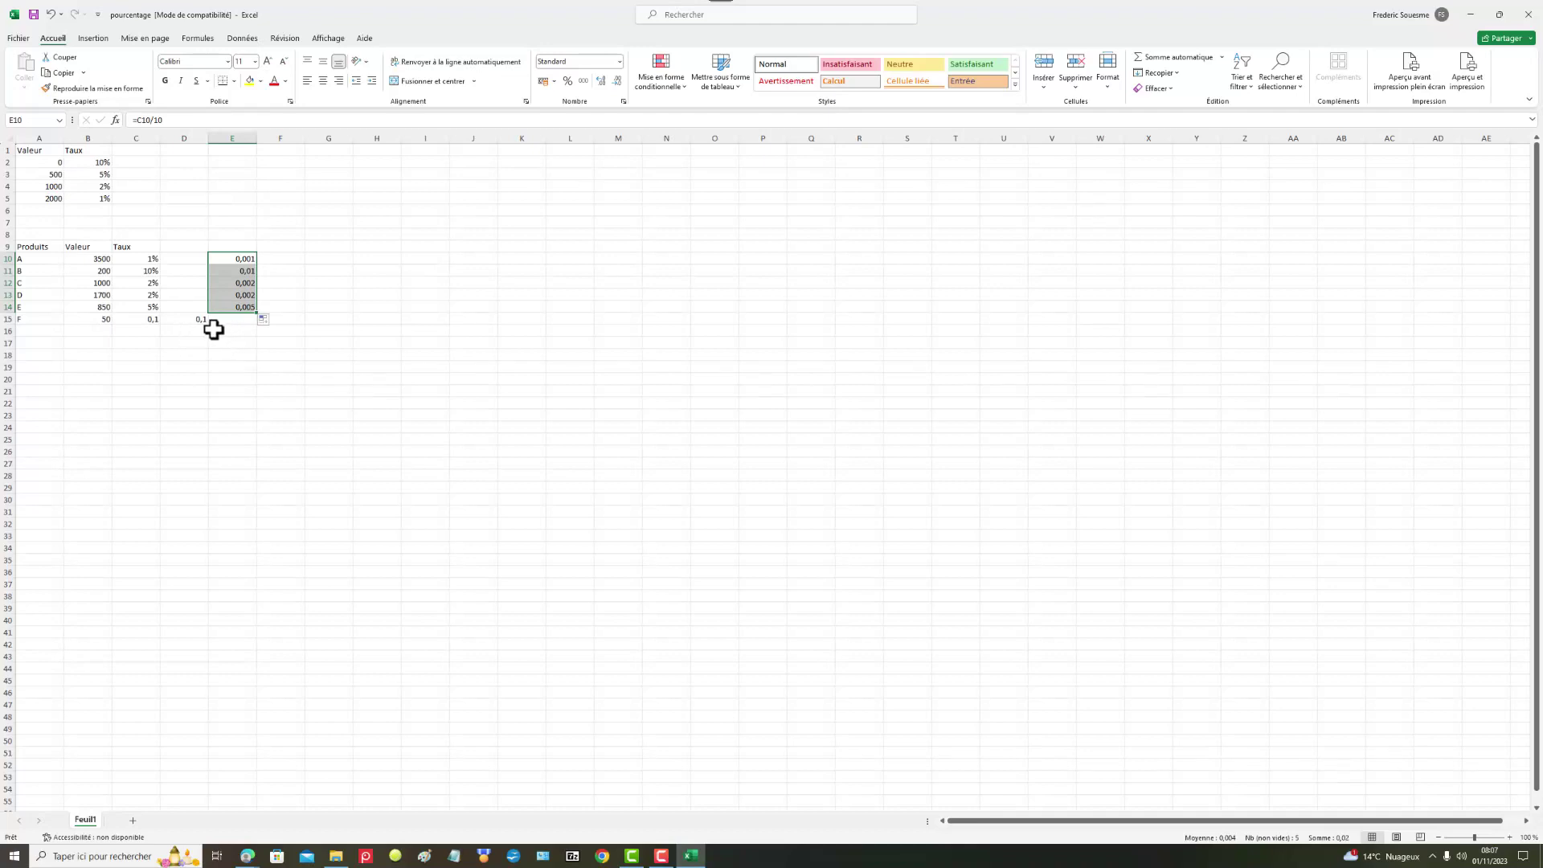
pyautogui.click(198, 319)
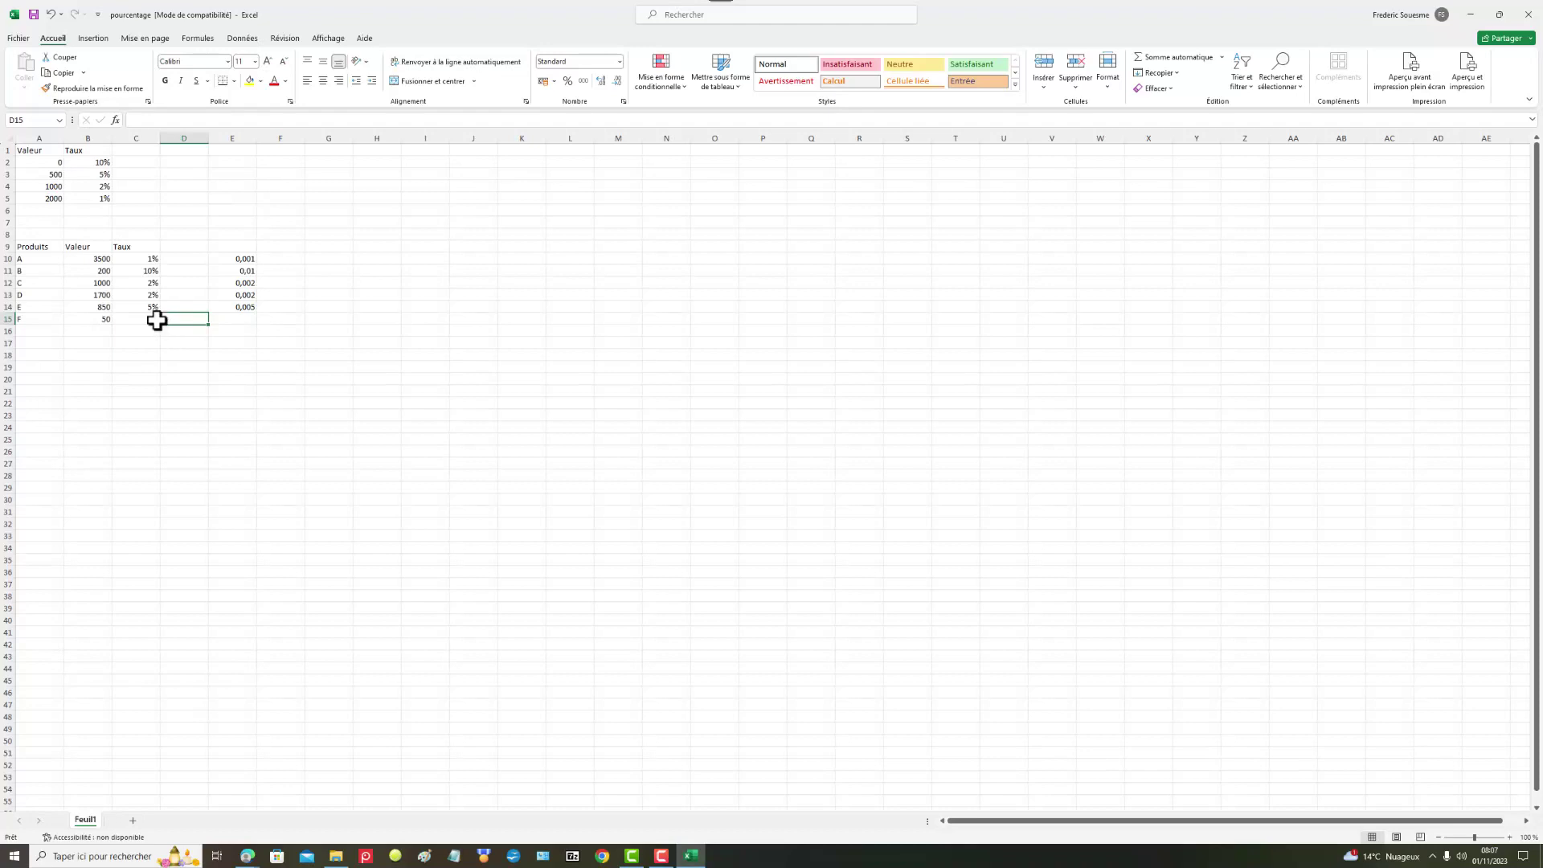
pyautogui.click(149, 321)
pyautogui.write('=INDEX($B$2:$B$5;EQUIV(B15;$A$2:$A$5;1')
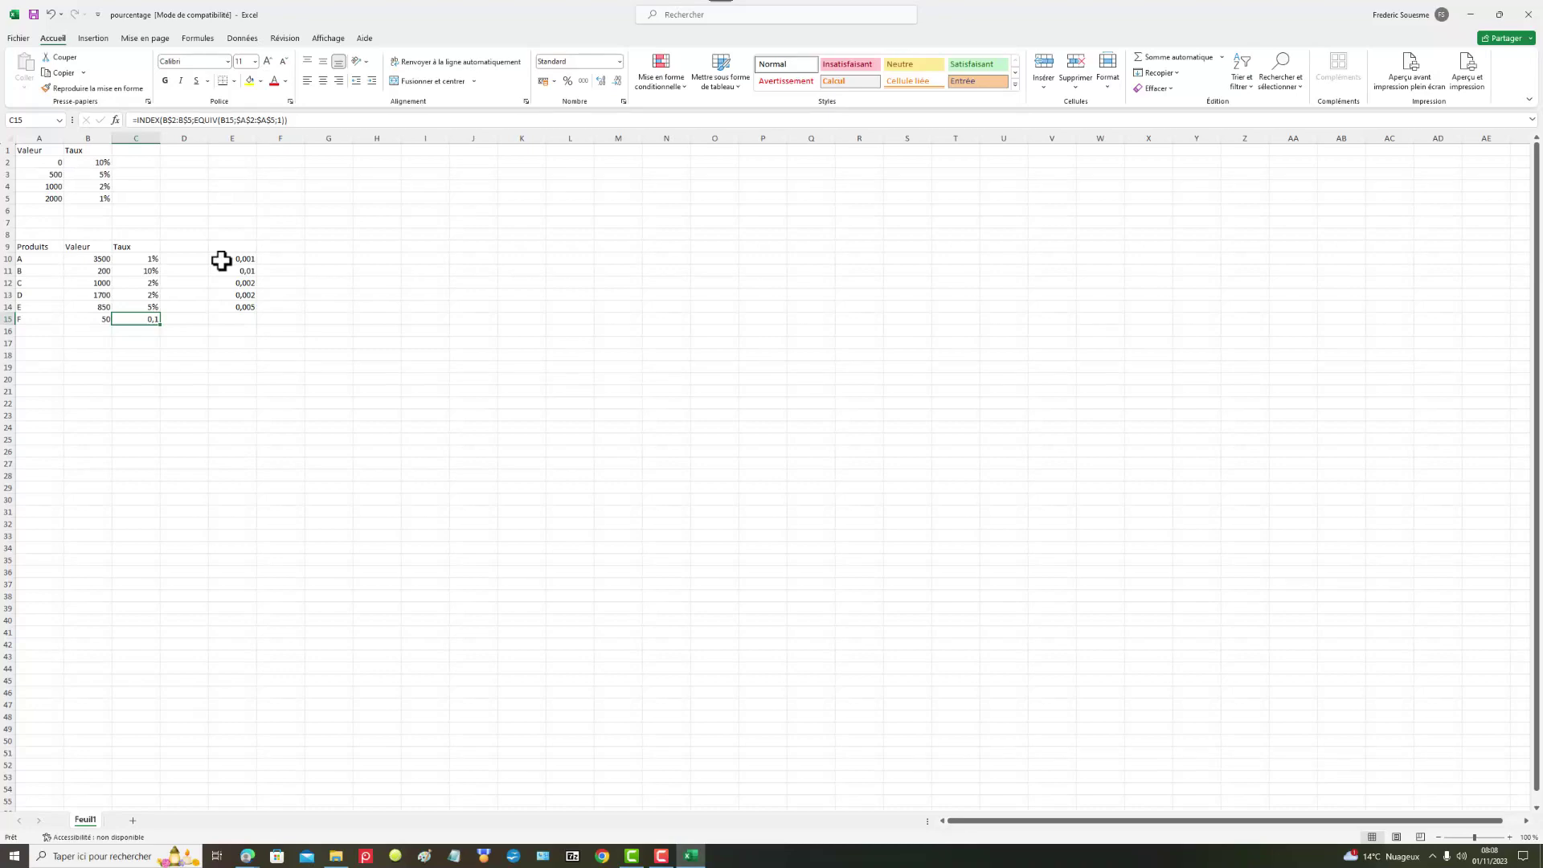
# Start C15's formula as =INDEX with the absolute rate range $B$2:$B$5
pyautogui.write('=')
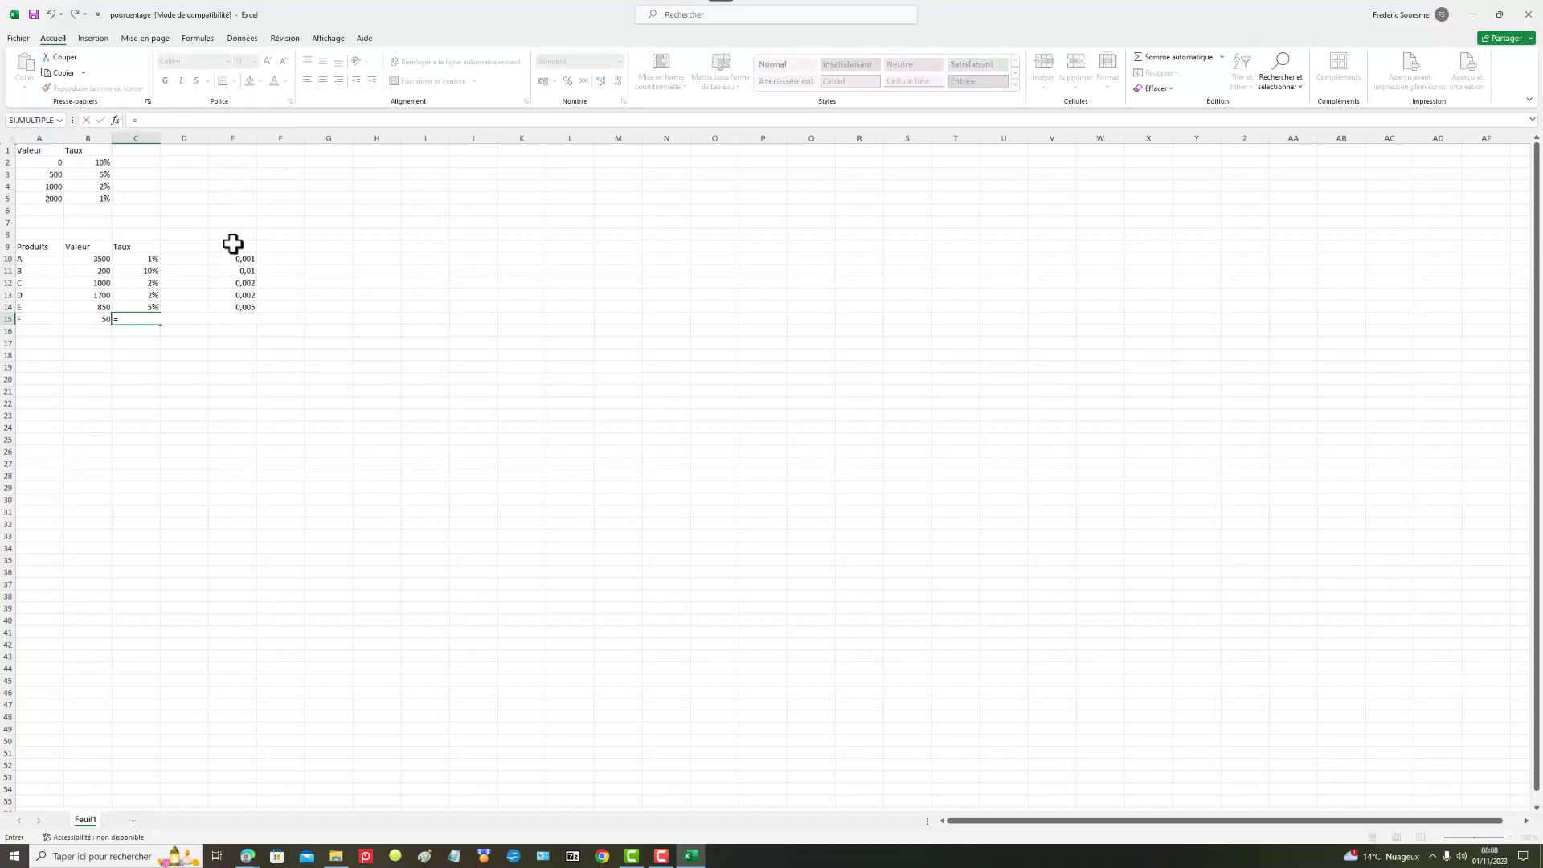
pyautogui.write('inde')
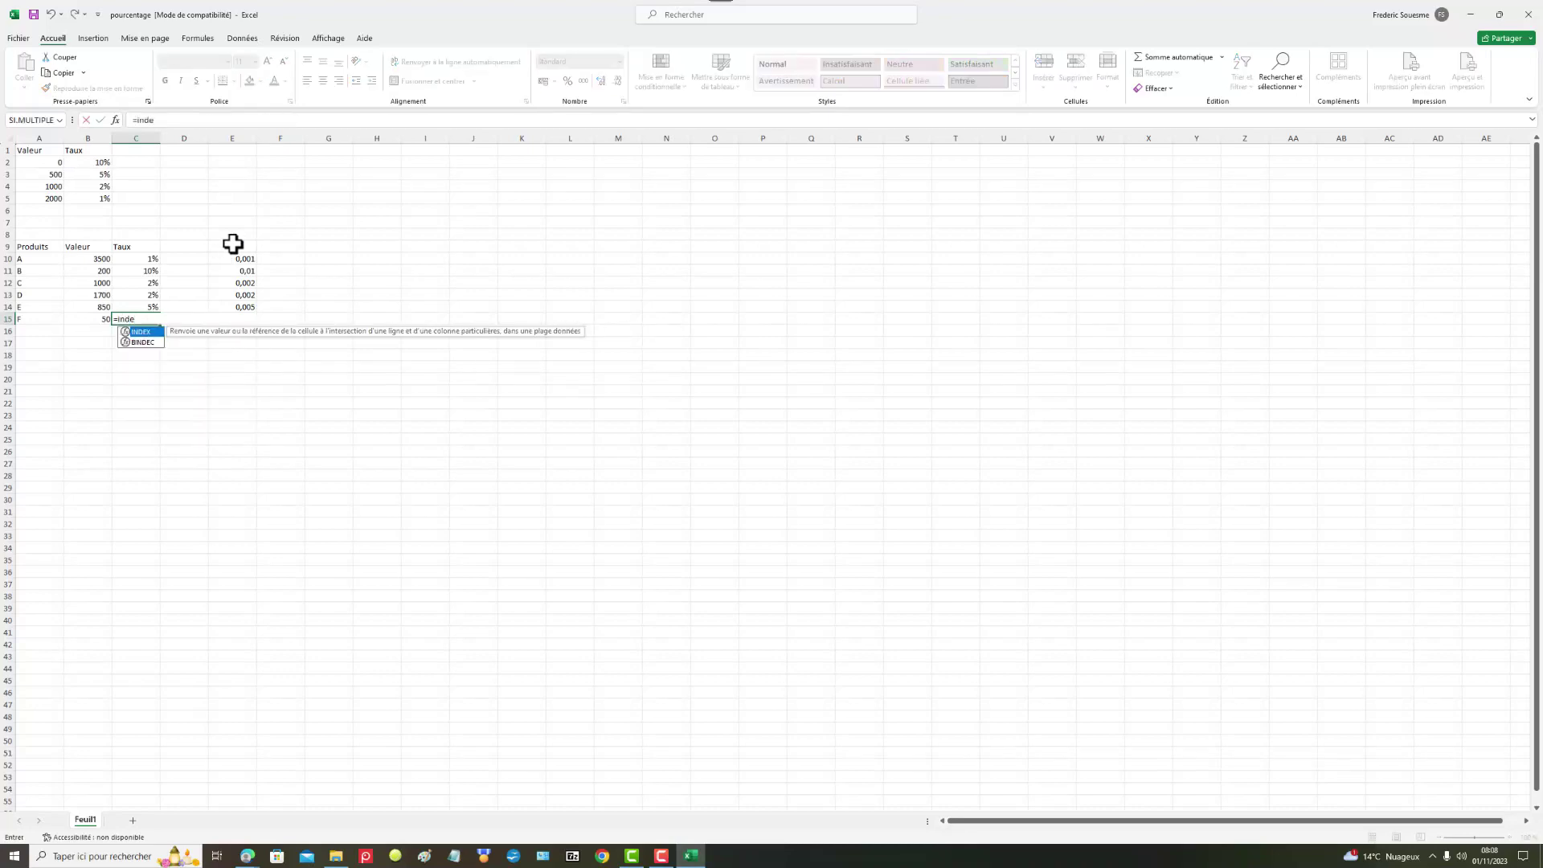
pyautogui.write('x(')
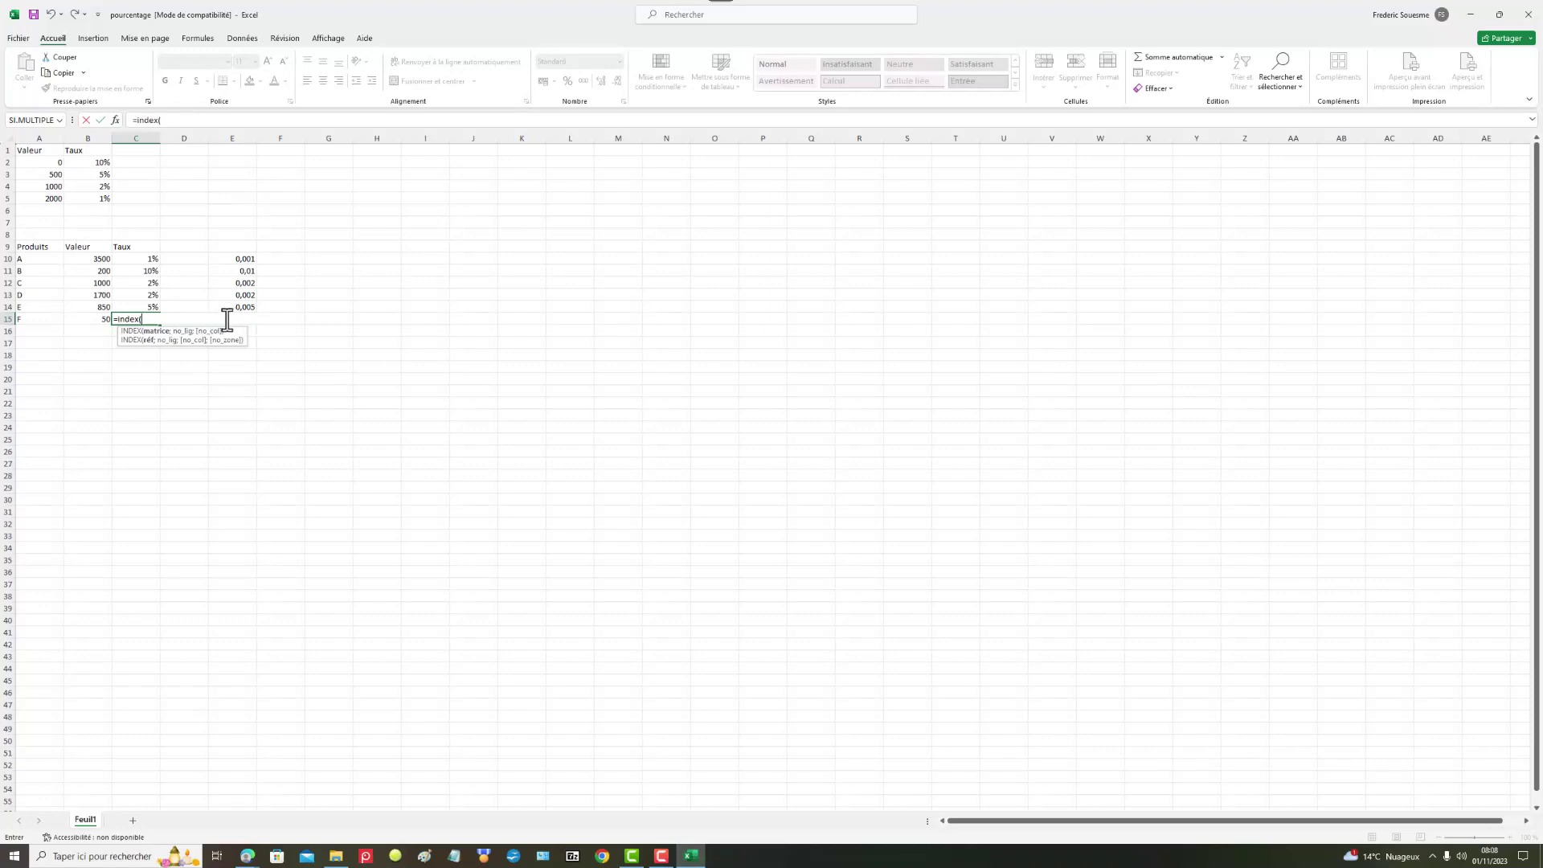
pyautogui.click(102, 161)
pyautogui.moveTo(102, 161); pyautogui.dragTo(108, 194)
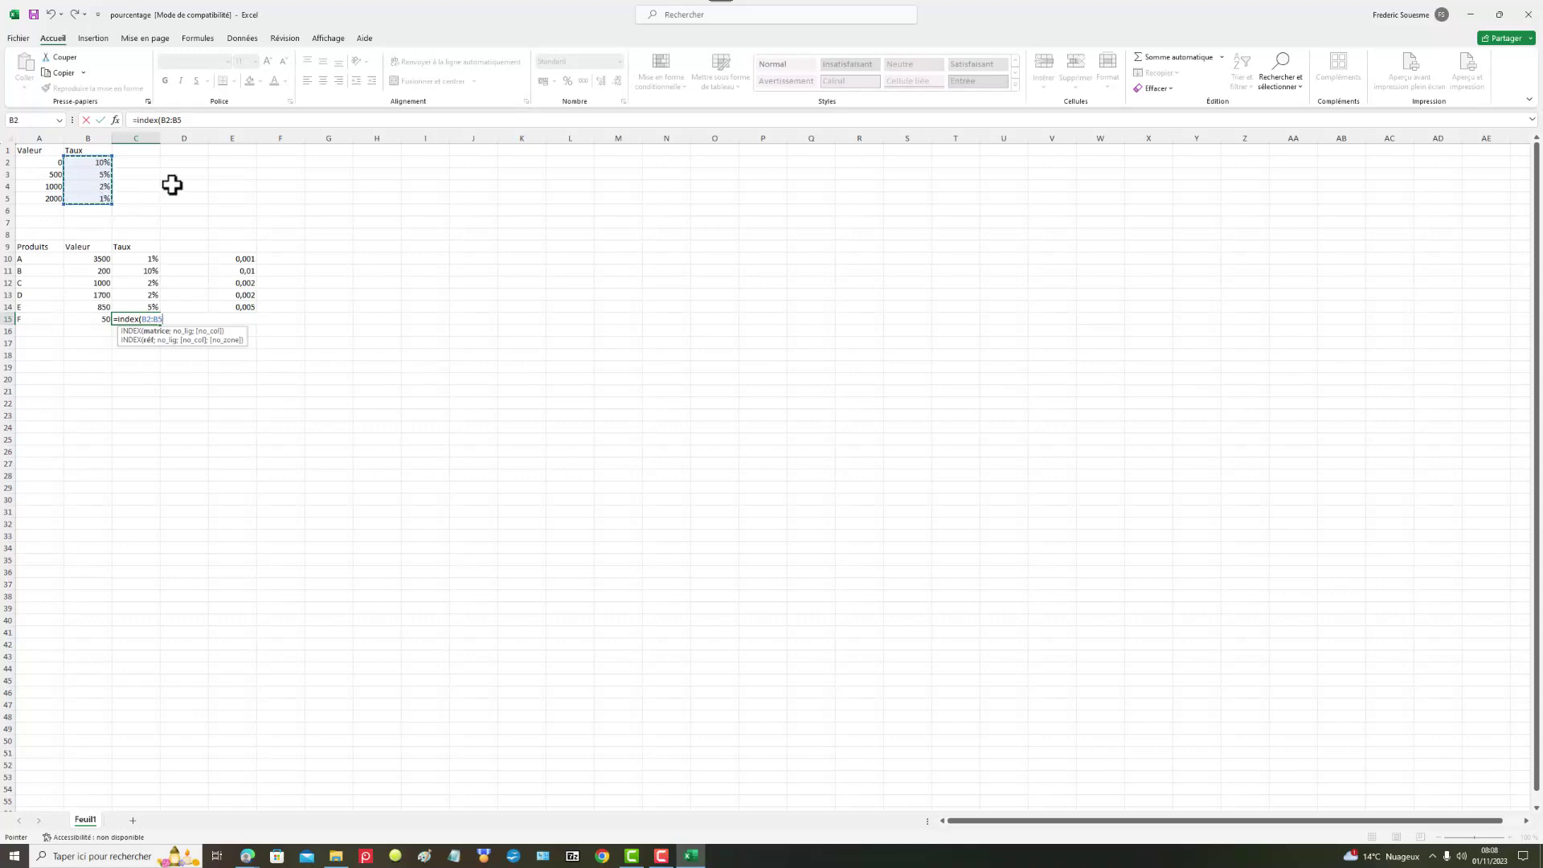
pyautogui.press('F4')
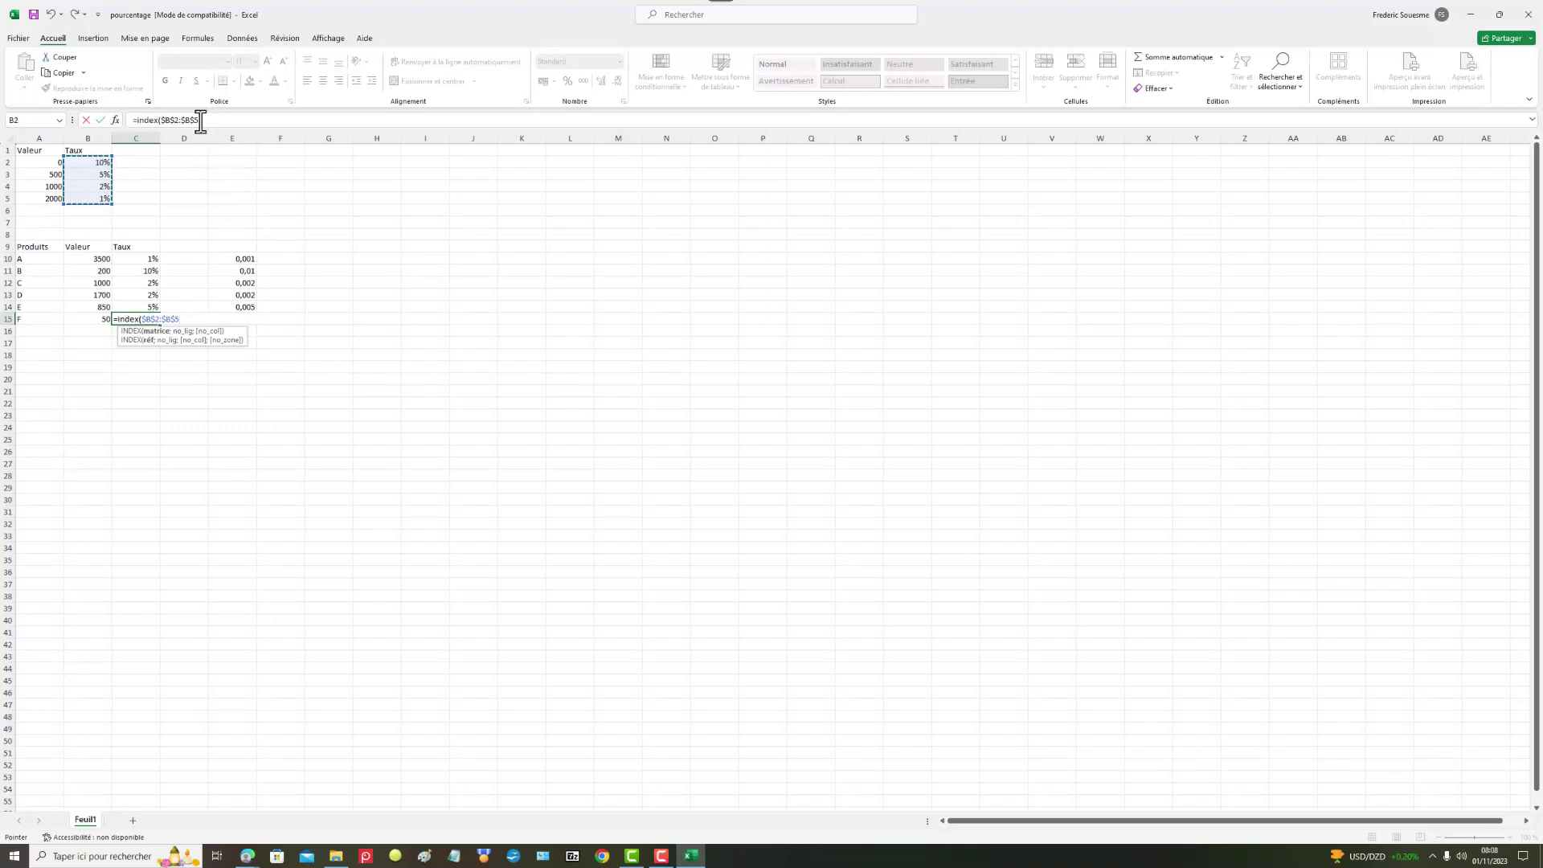
pyautogui.click(225, 120)
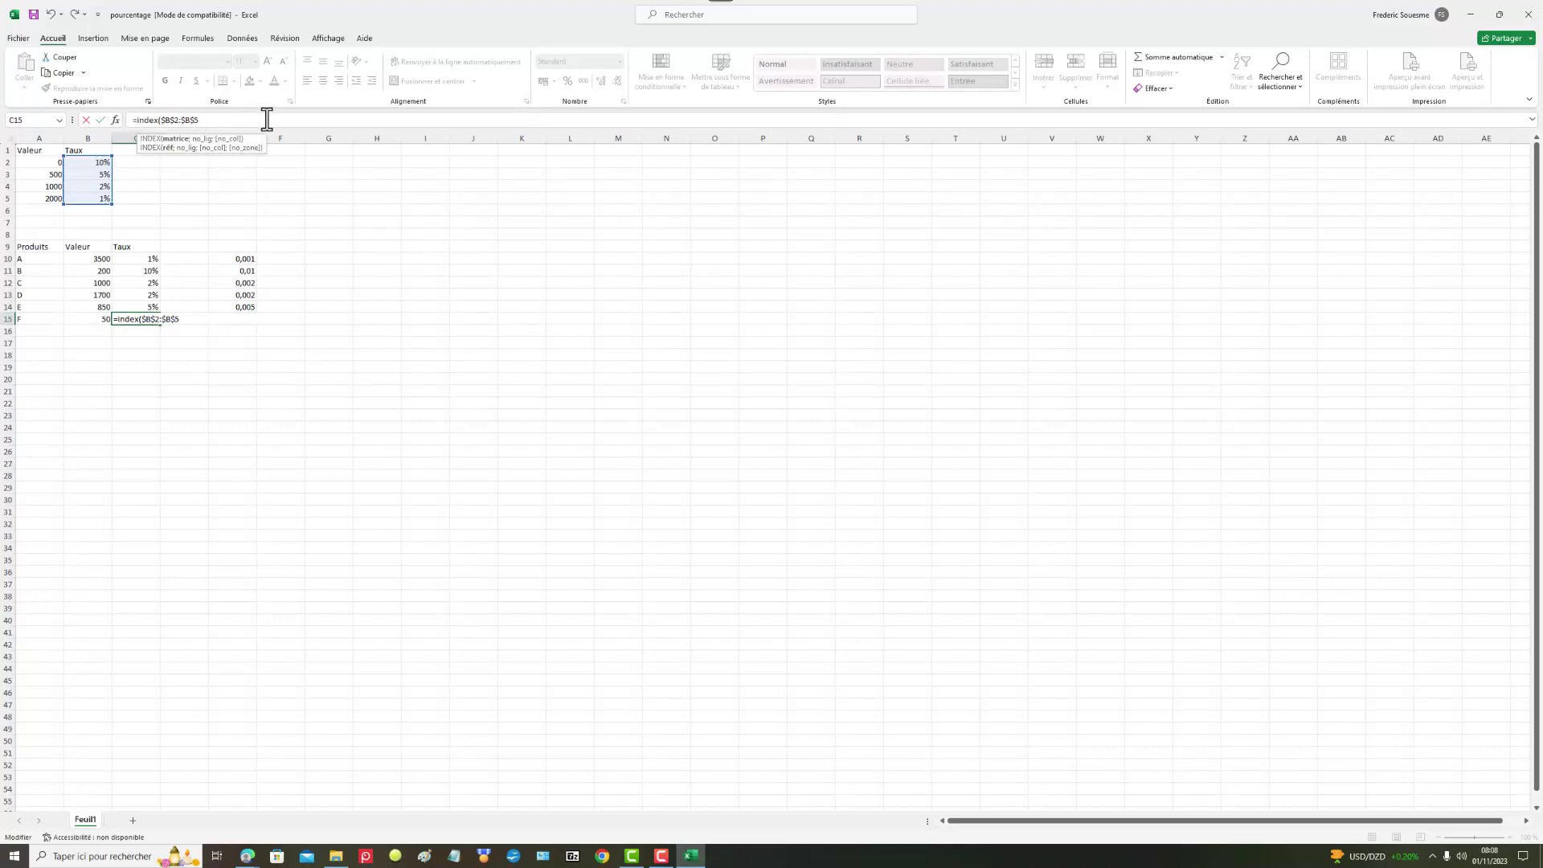
# Complete it with EQUIV(B15;$A$2:$A$5;1) as row position, returning 0,1 for product F
pyautogui.write(';')
pyautogui.write('E')
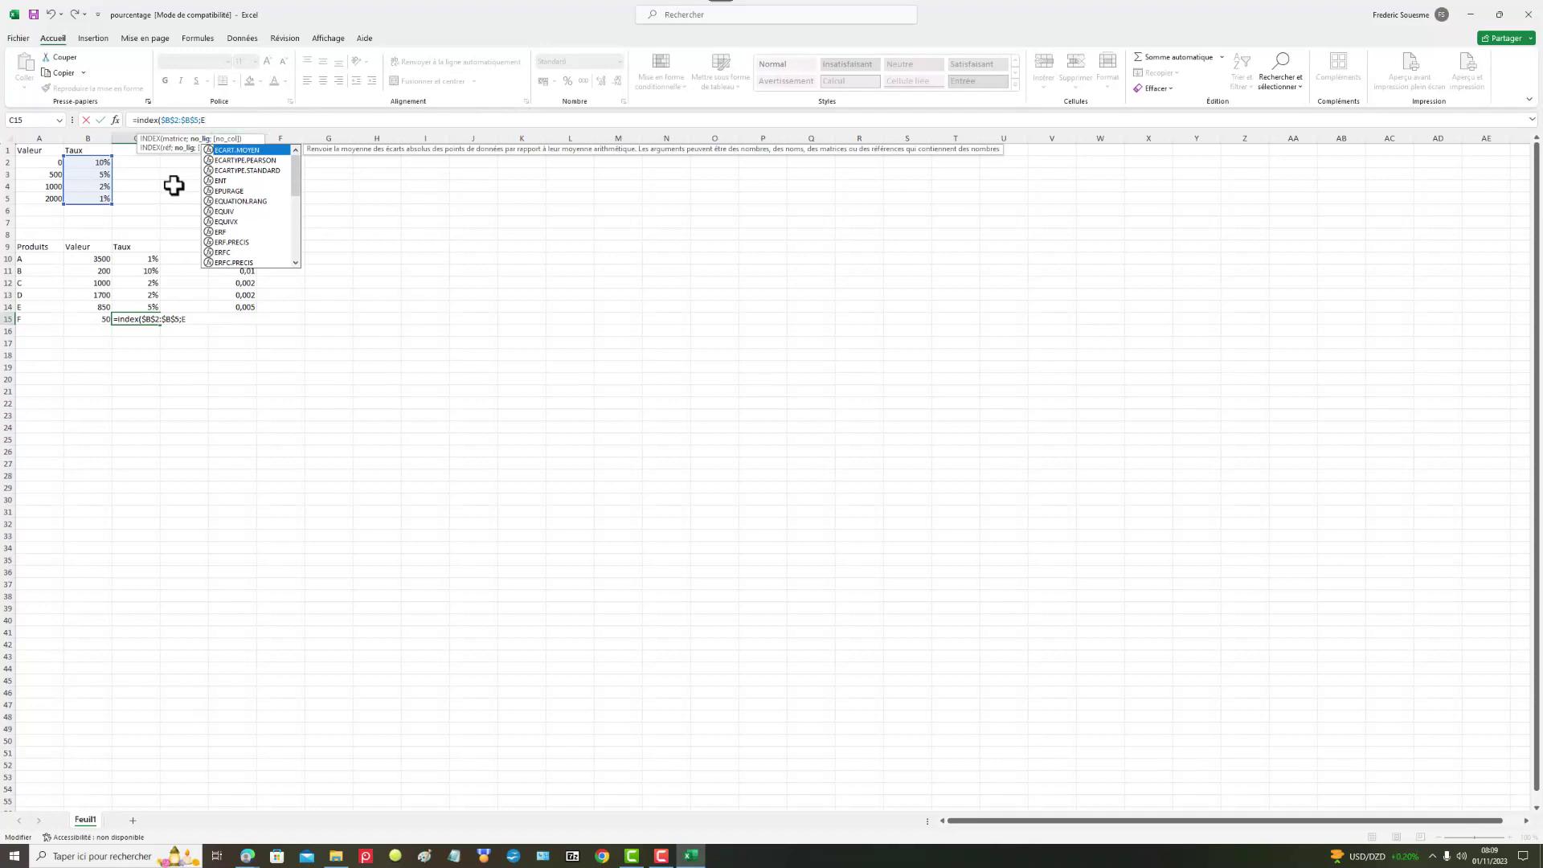
pyautogui.click(225, 212)
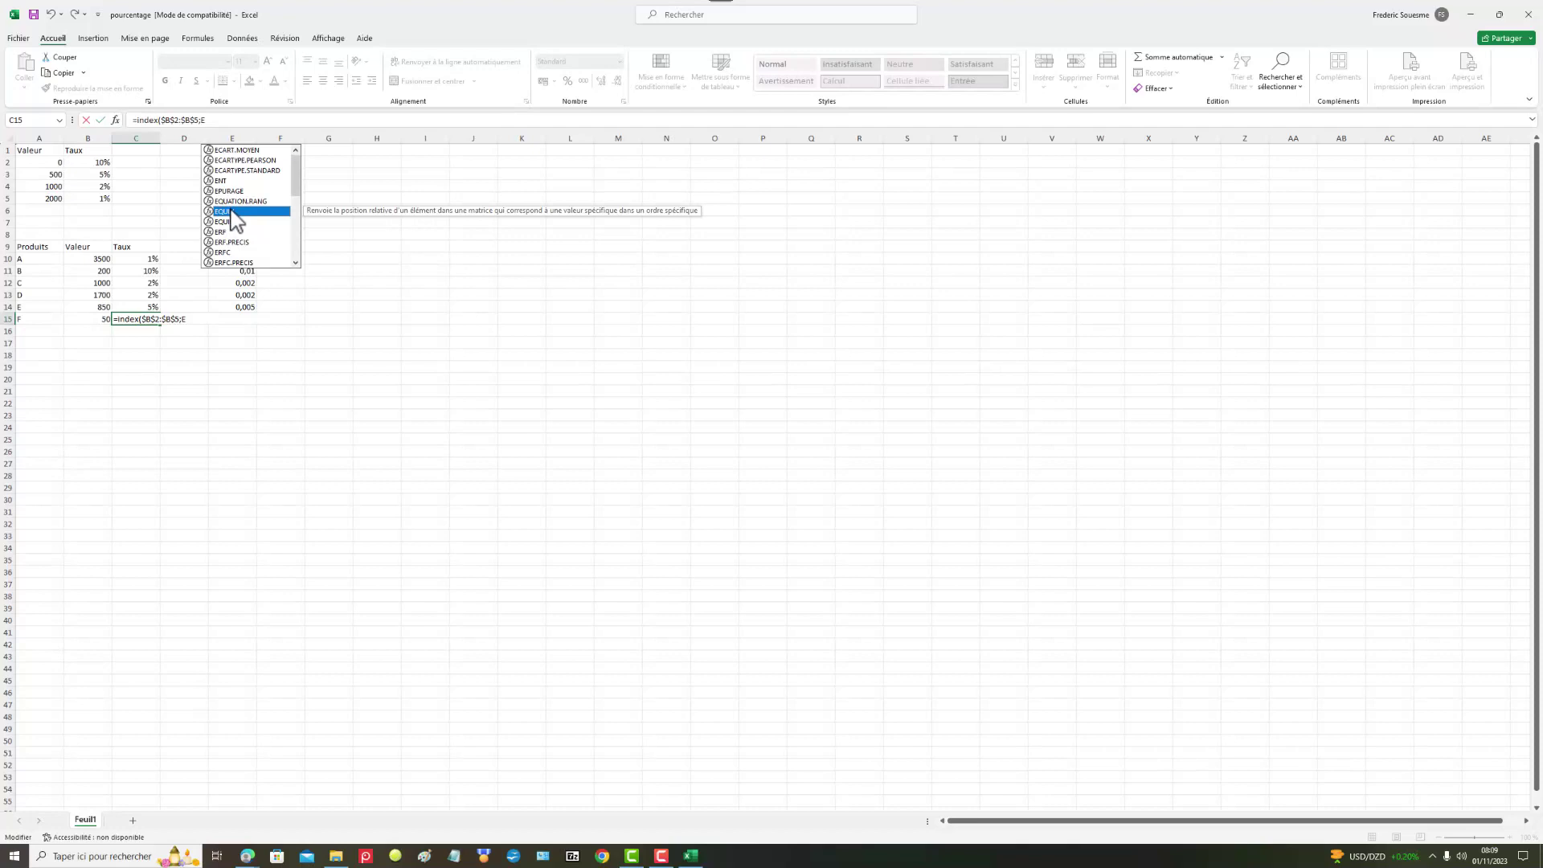
pyautogui.doubleClick(233, 211)
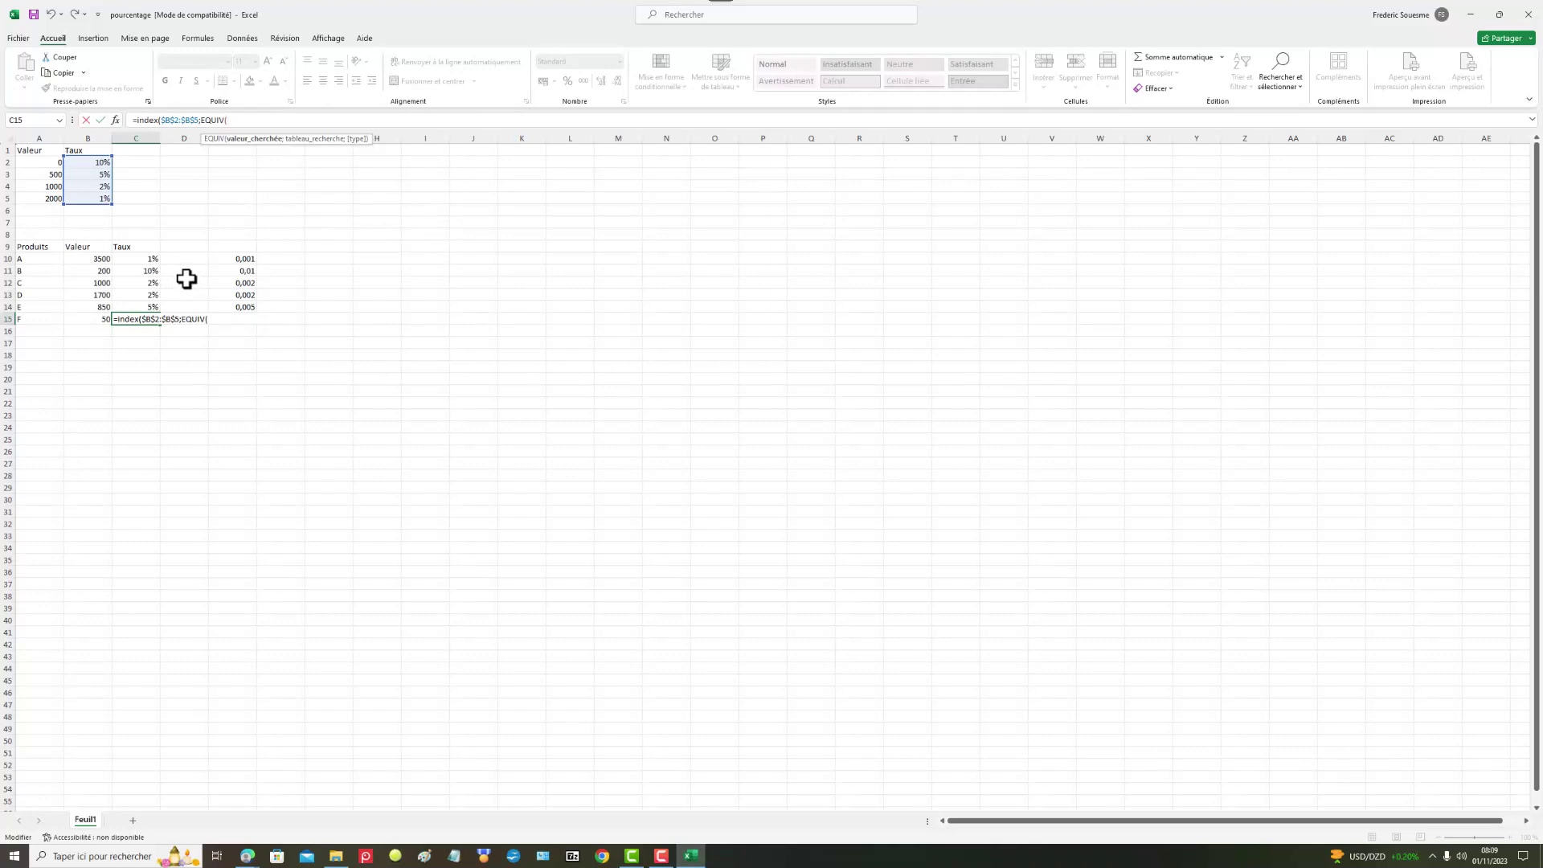
pyautogui.click(98, 322)
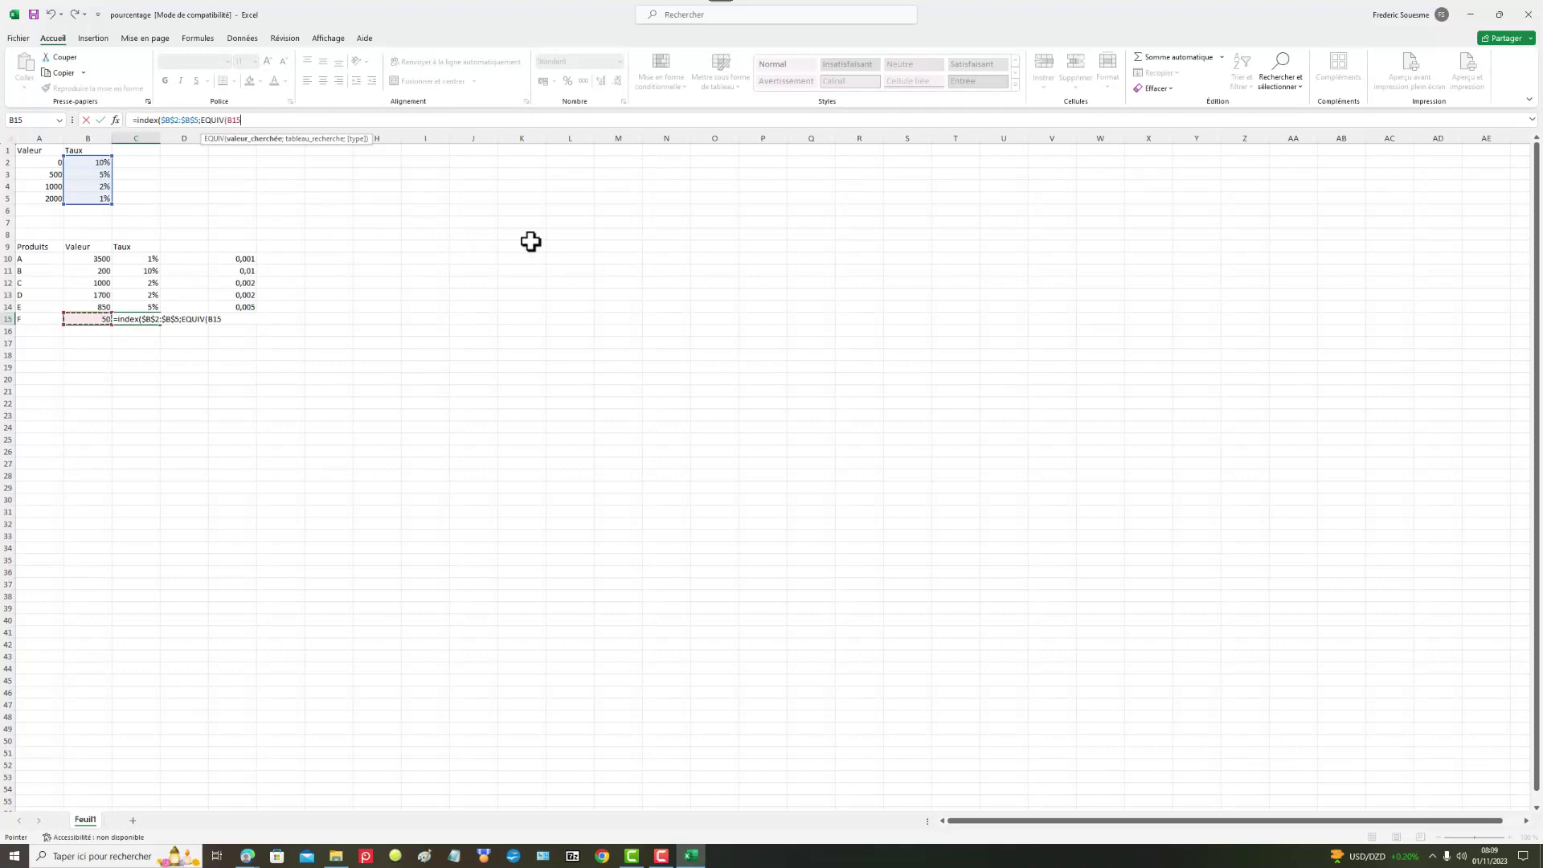
pyautogui.write(';')
pyautogui.moveTo(48, 162); pyautogui.dragTo(49, 185)
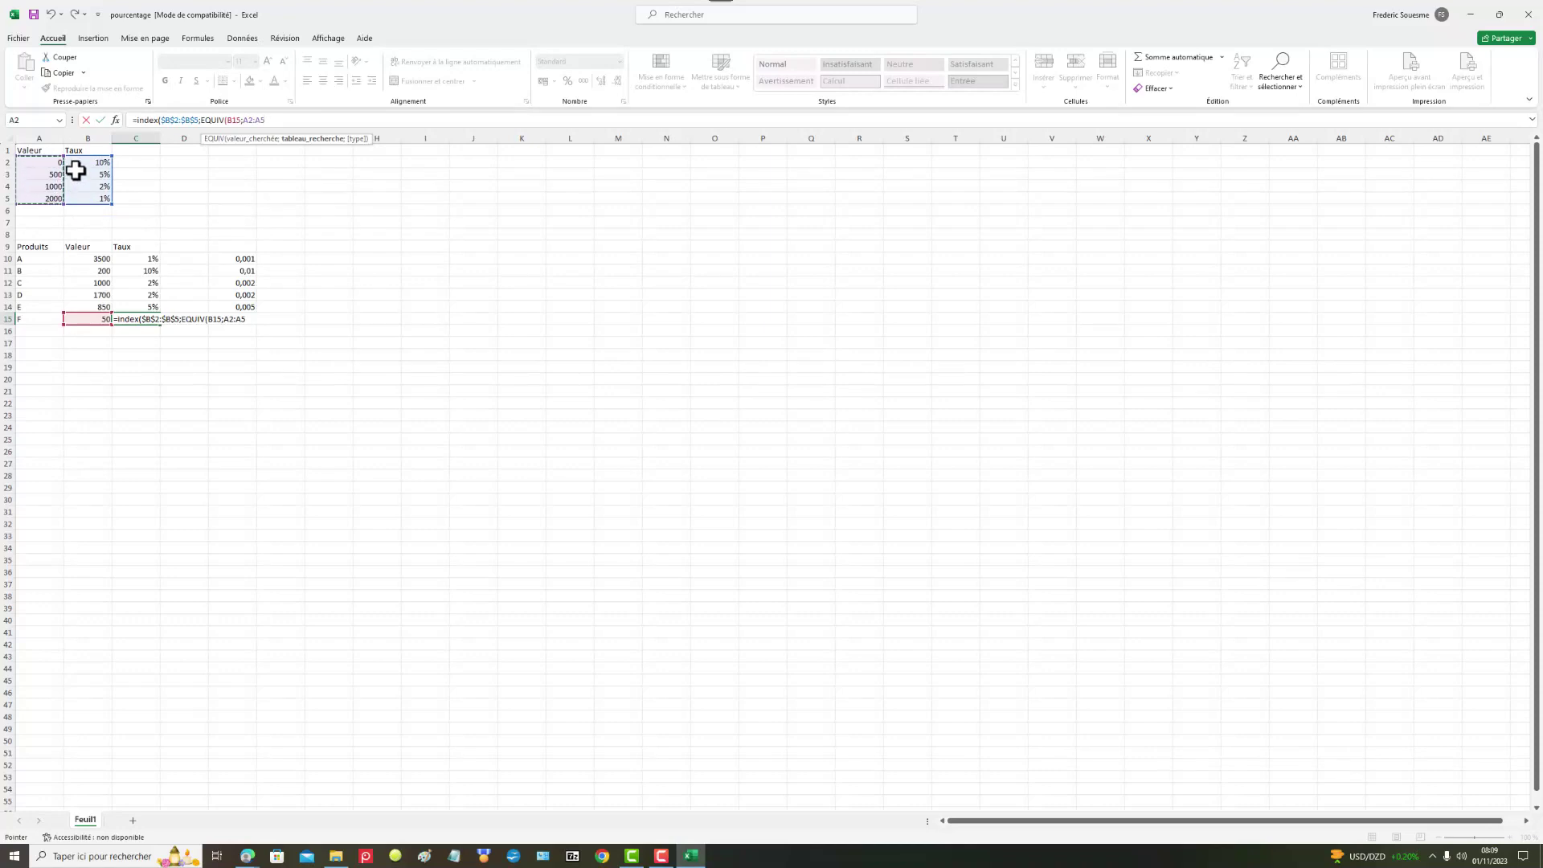
pyautogui.press('F4')
pyautogui.write('$A$5;1')
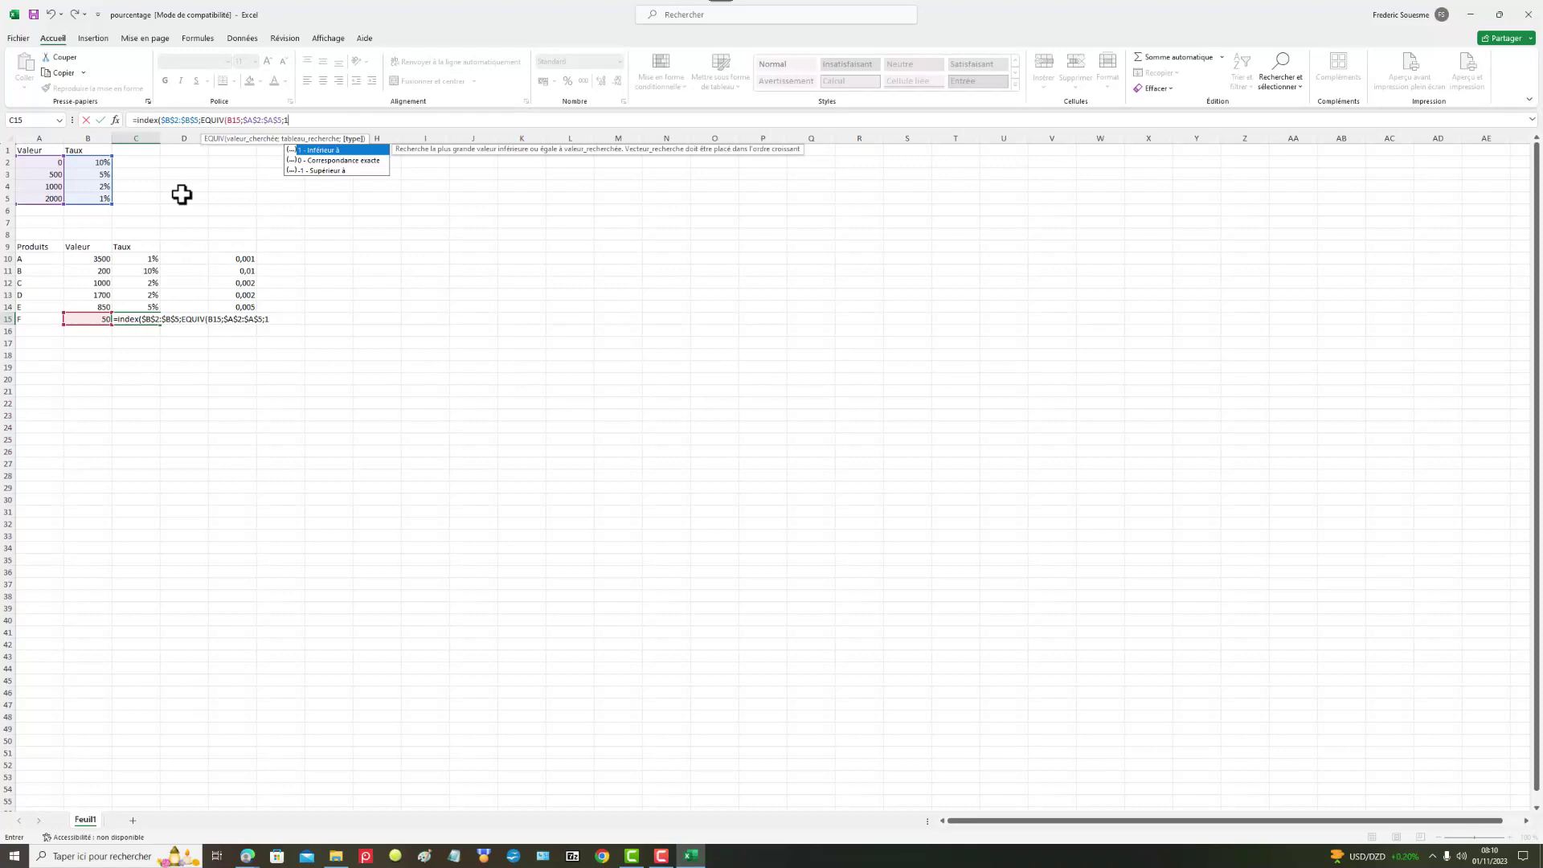
pyautogui.write('))')
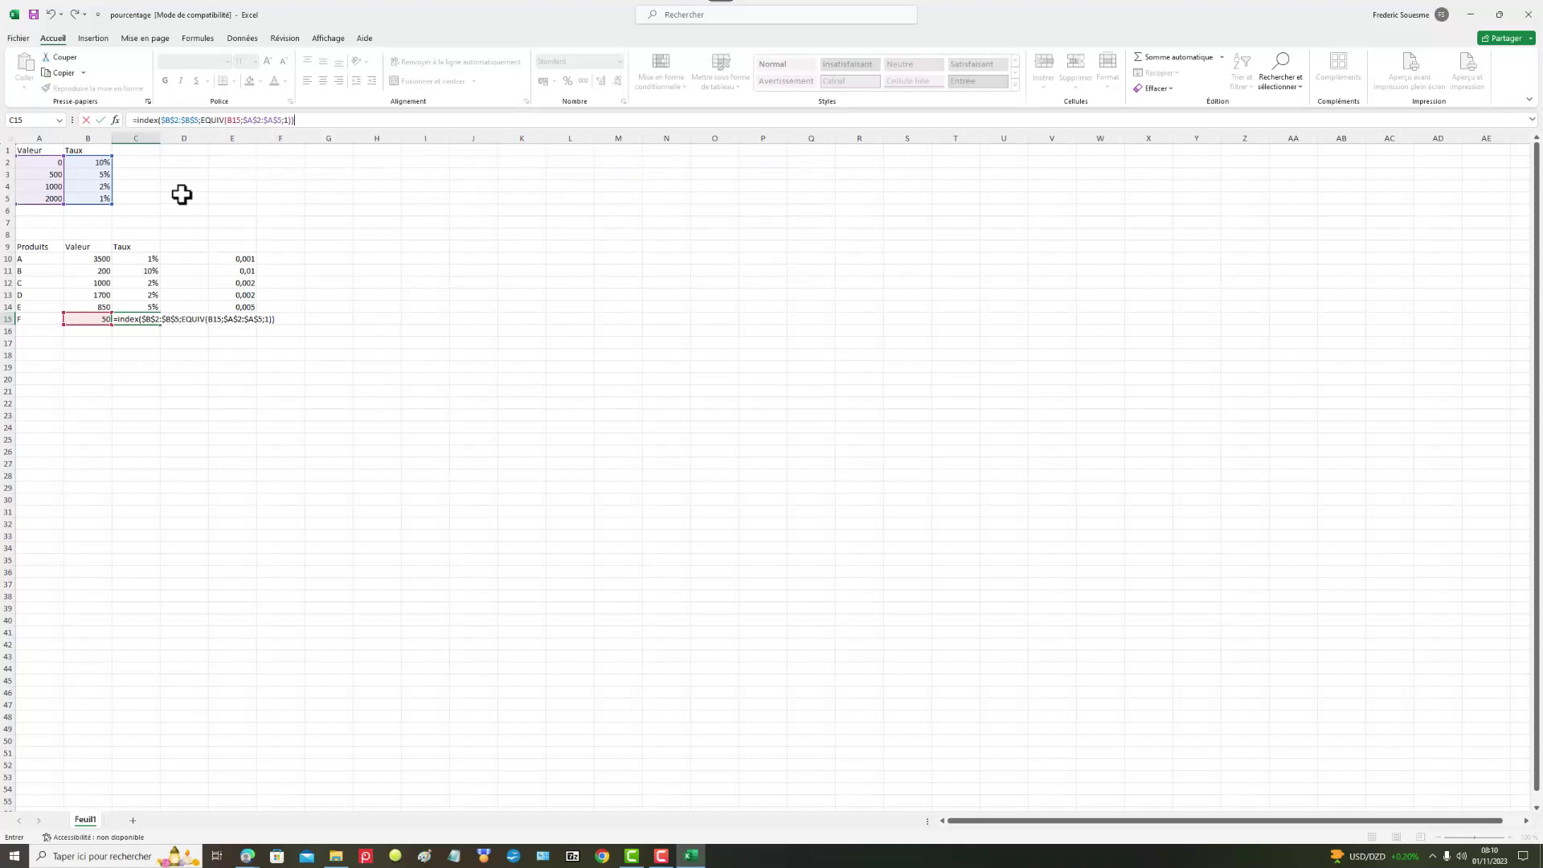
pyautogui.press('Return')
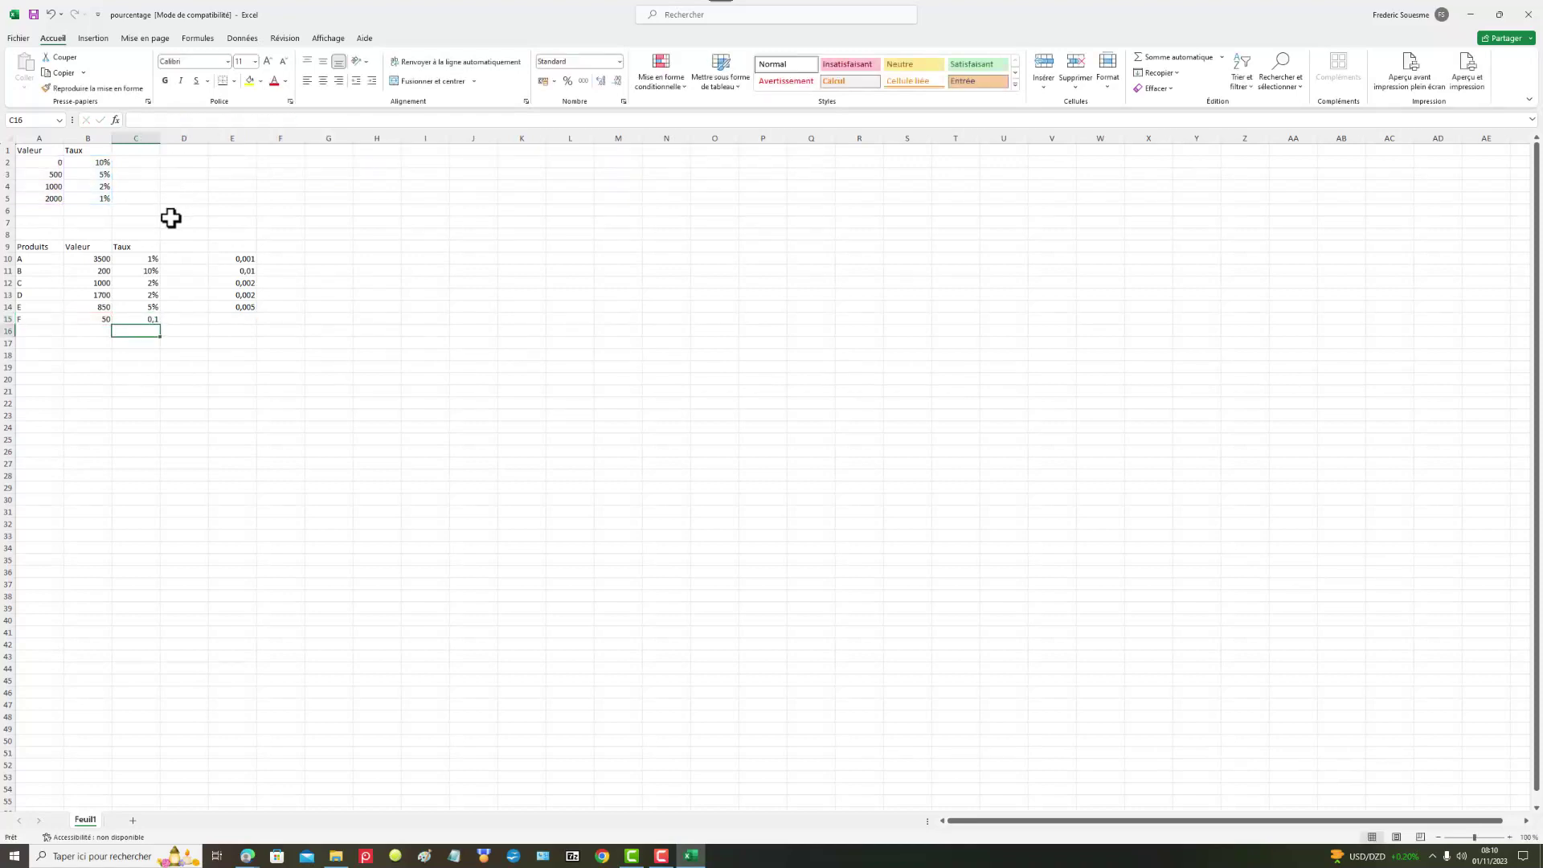
# Copy C15's decimal format onto C10:C14 and delete the helper values in E10:E14
pyautogui.click(138, 317)
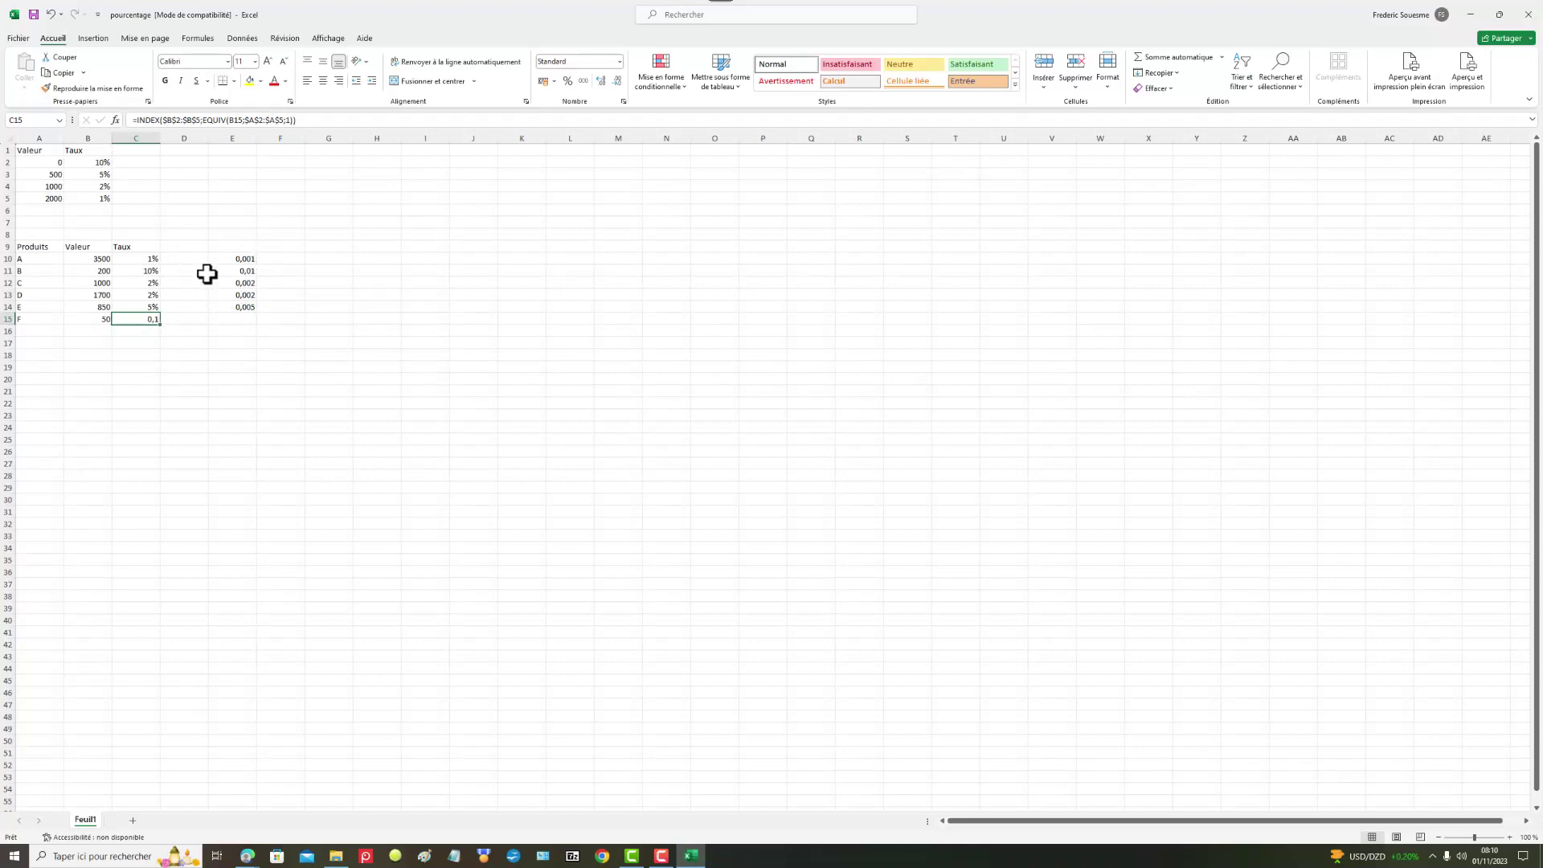
pyautogui.click(145, 256)
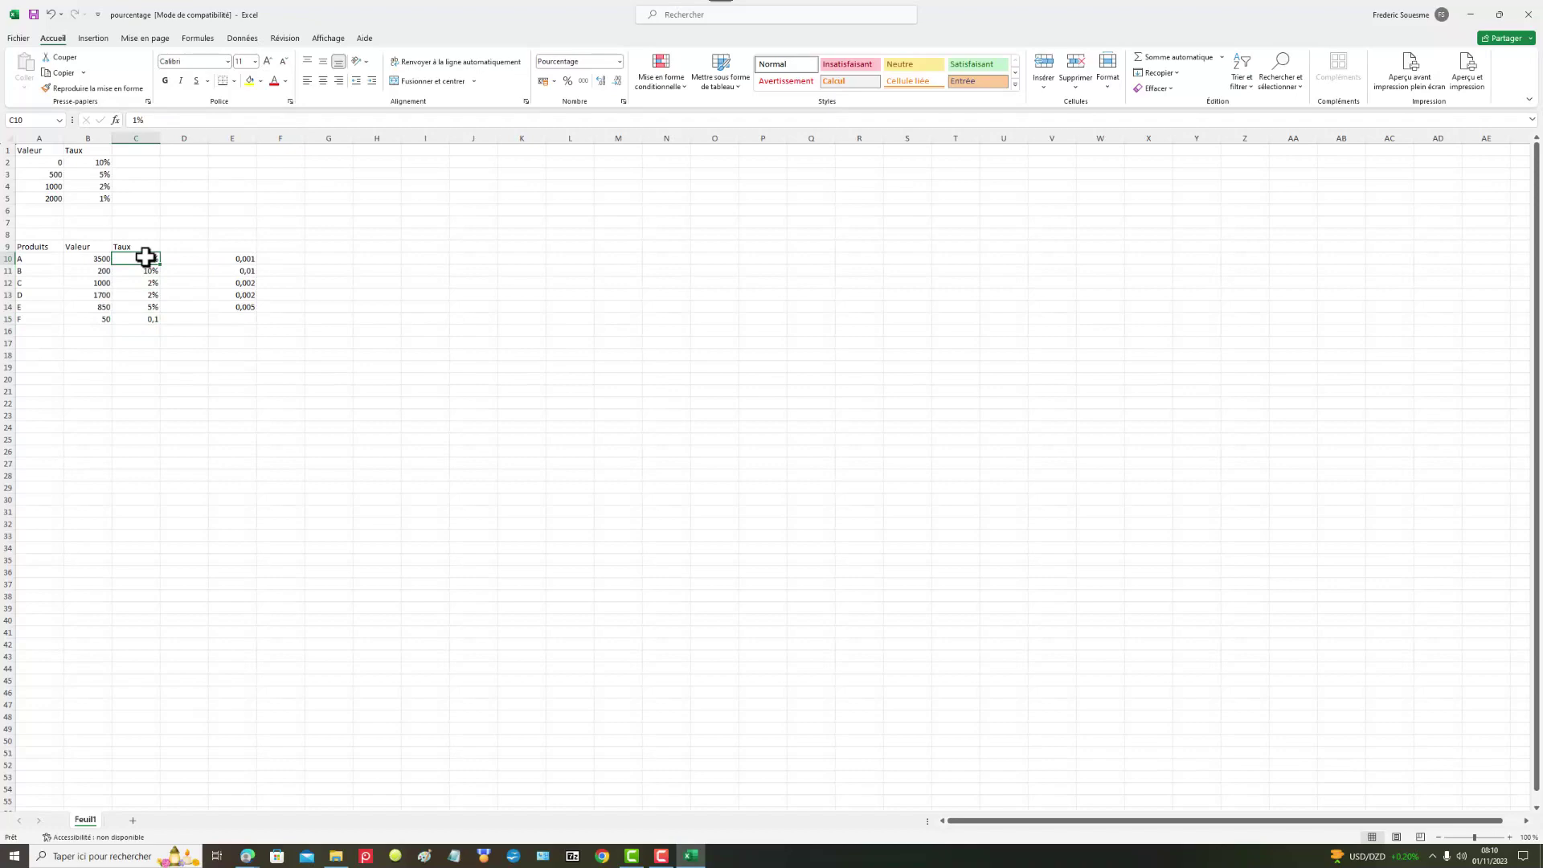
pyautogui.click(134, 316)
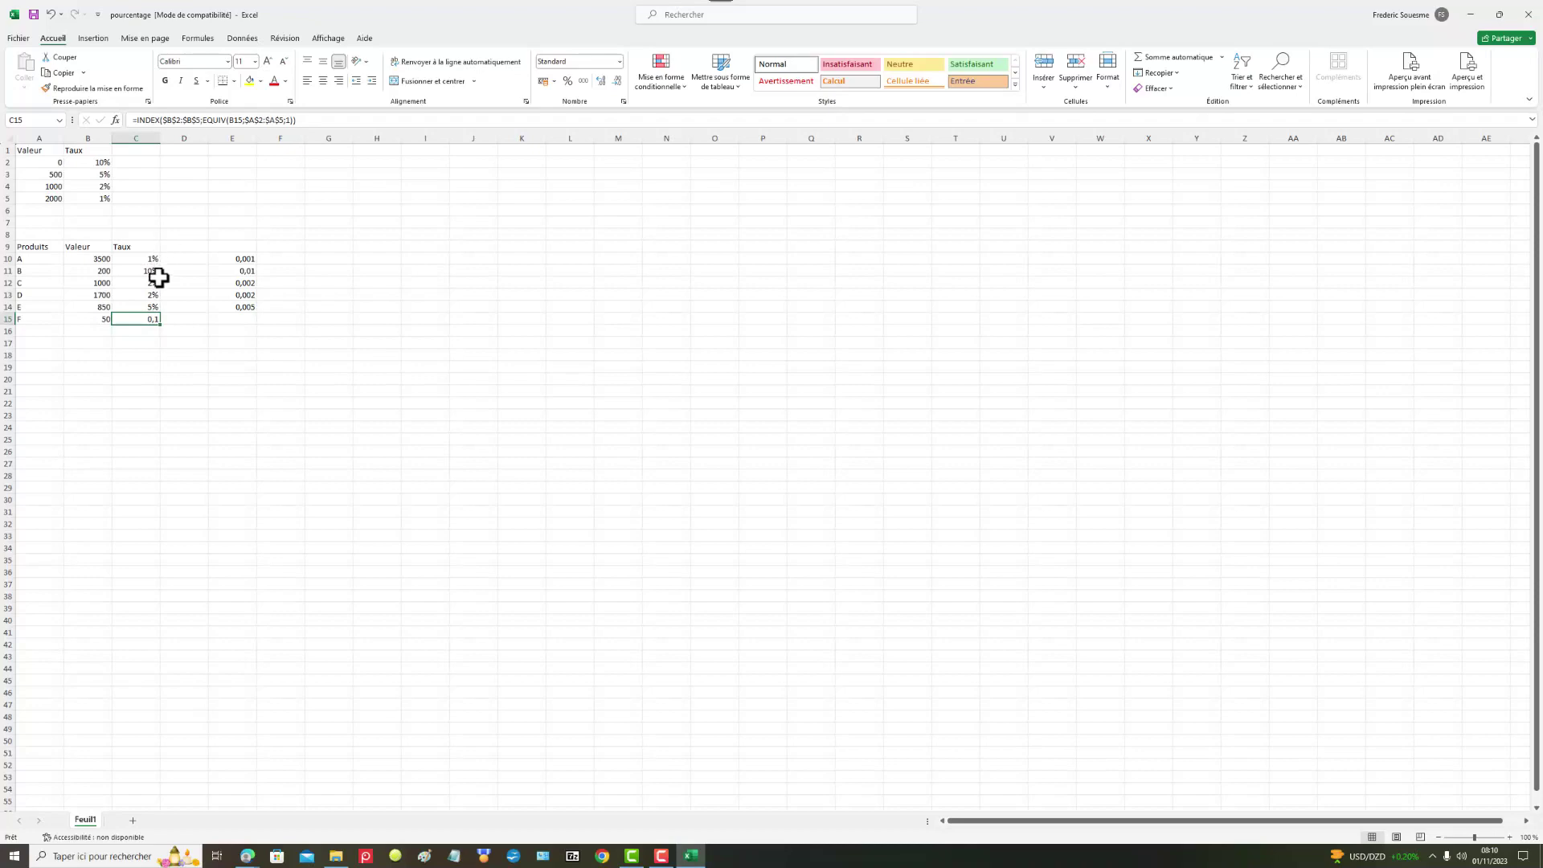
pyautogui.click(94, 89)
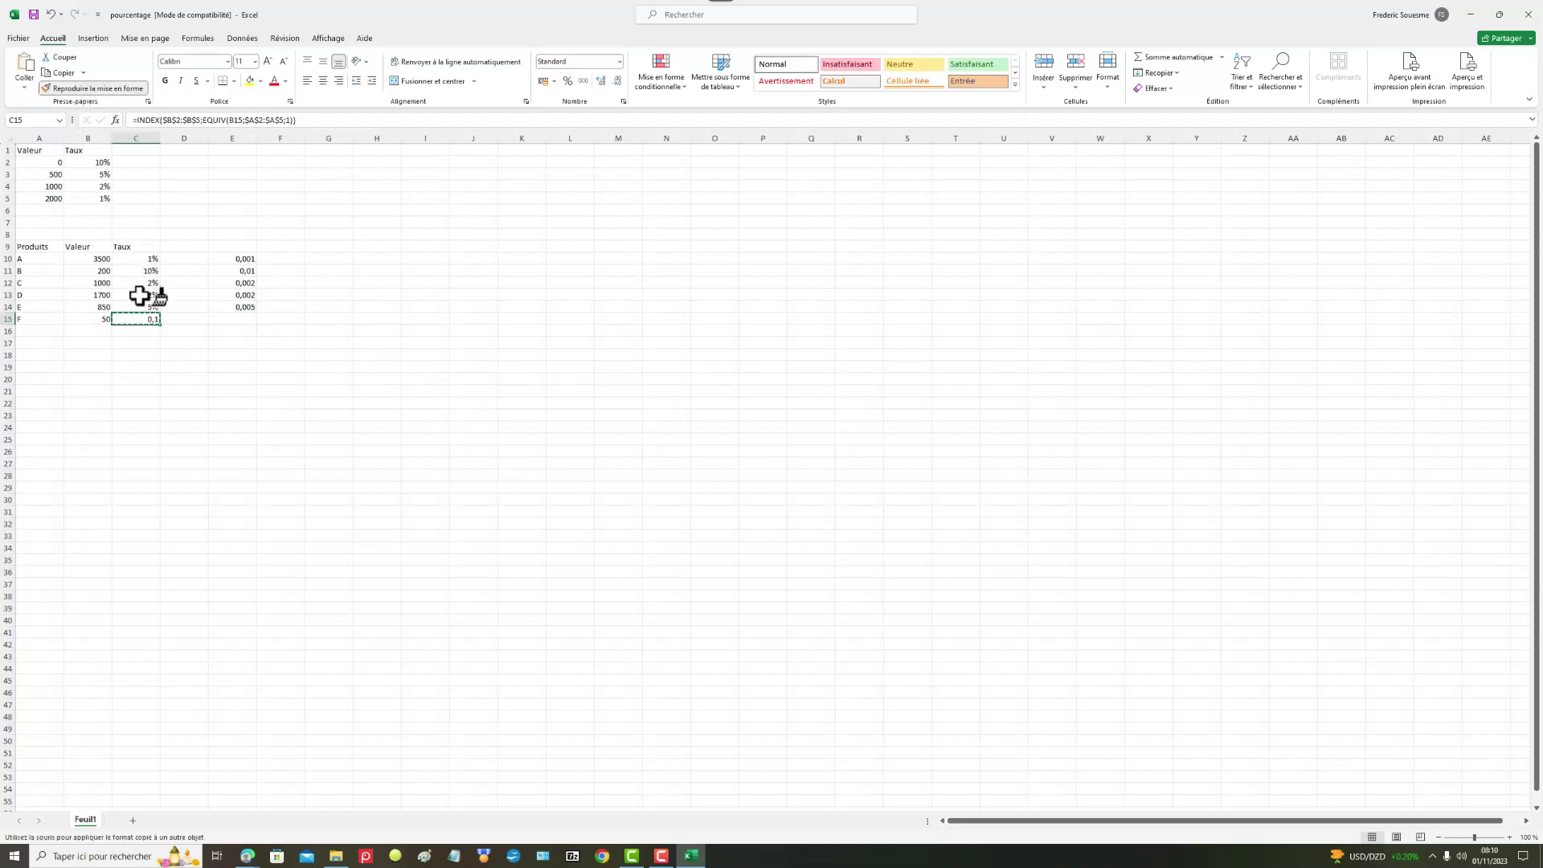
pyautogui.moveTo(141, 307); pyautogui.dragTo(145, 260)
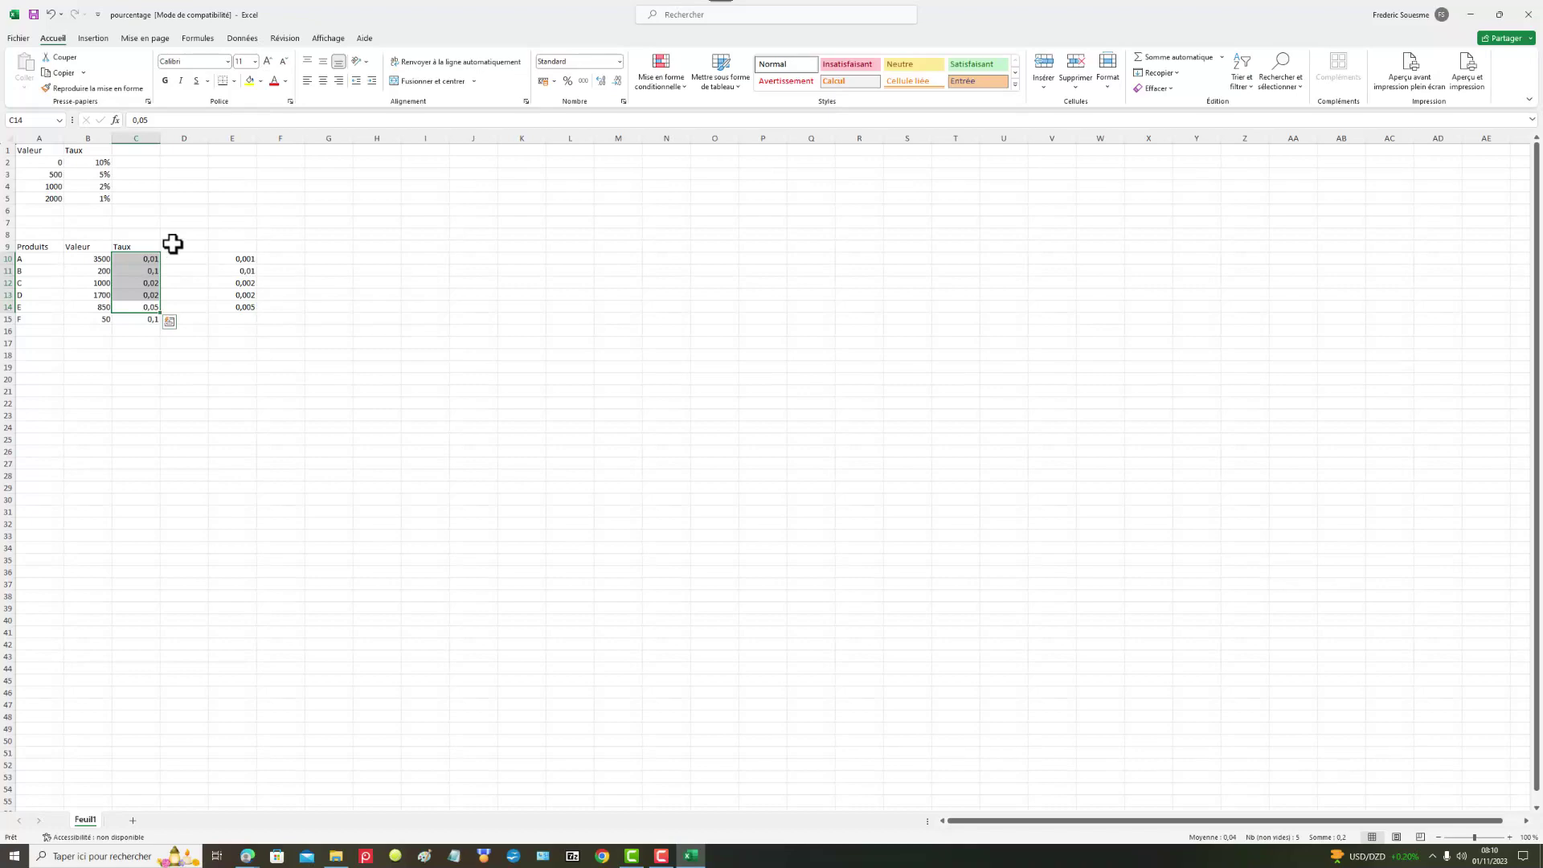
pyautogui.moveTo(248, 260); pyautogui.dragTo(248, 307)
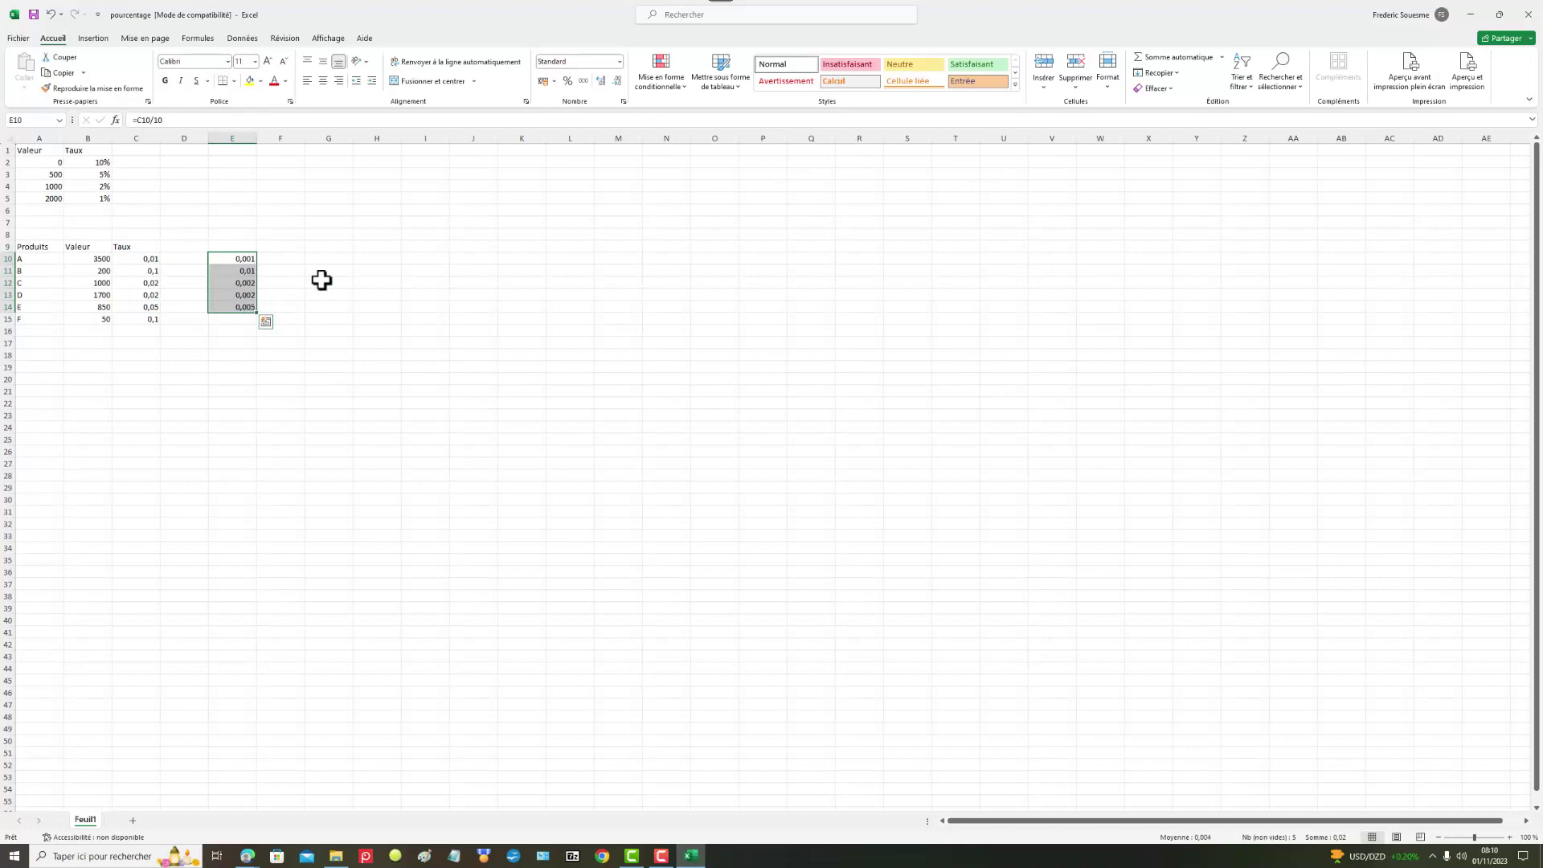
pyautogui.press('Delete')
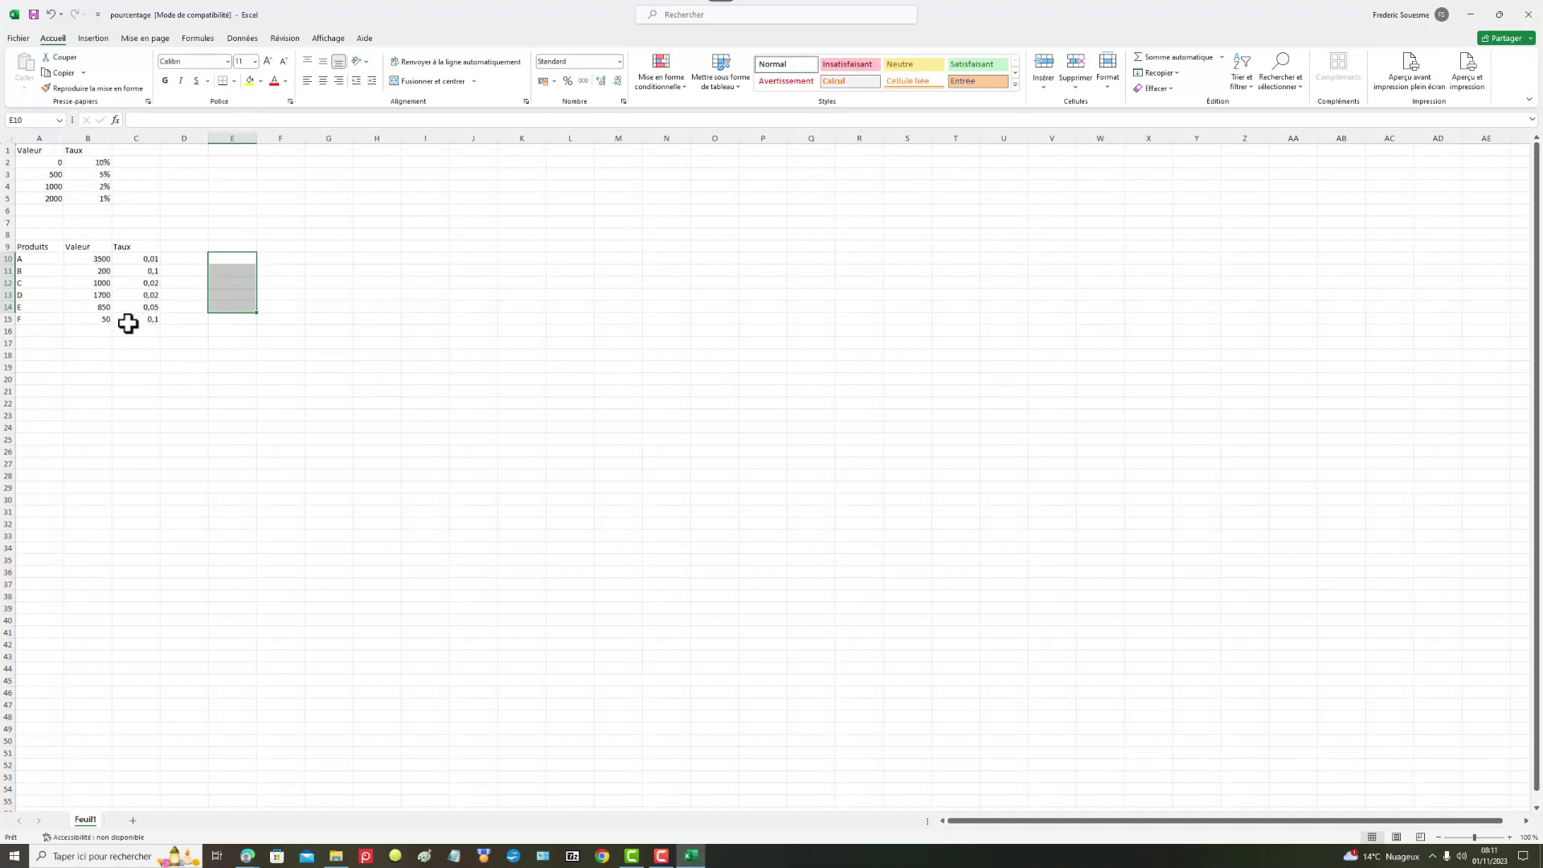
# Add product G with value 5000 in row 16
pyautogui.click(46, 332)
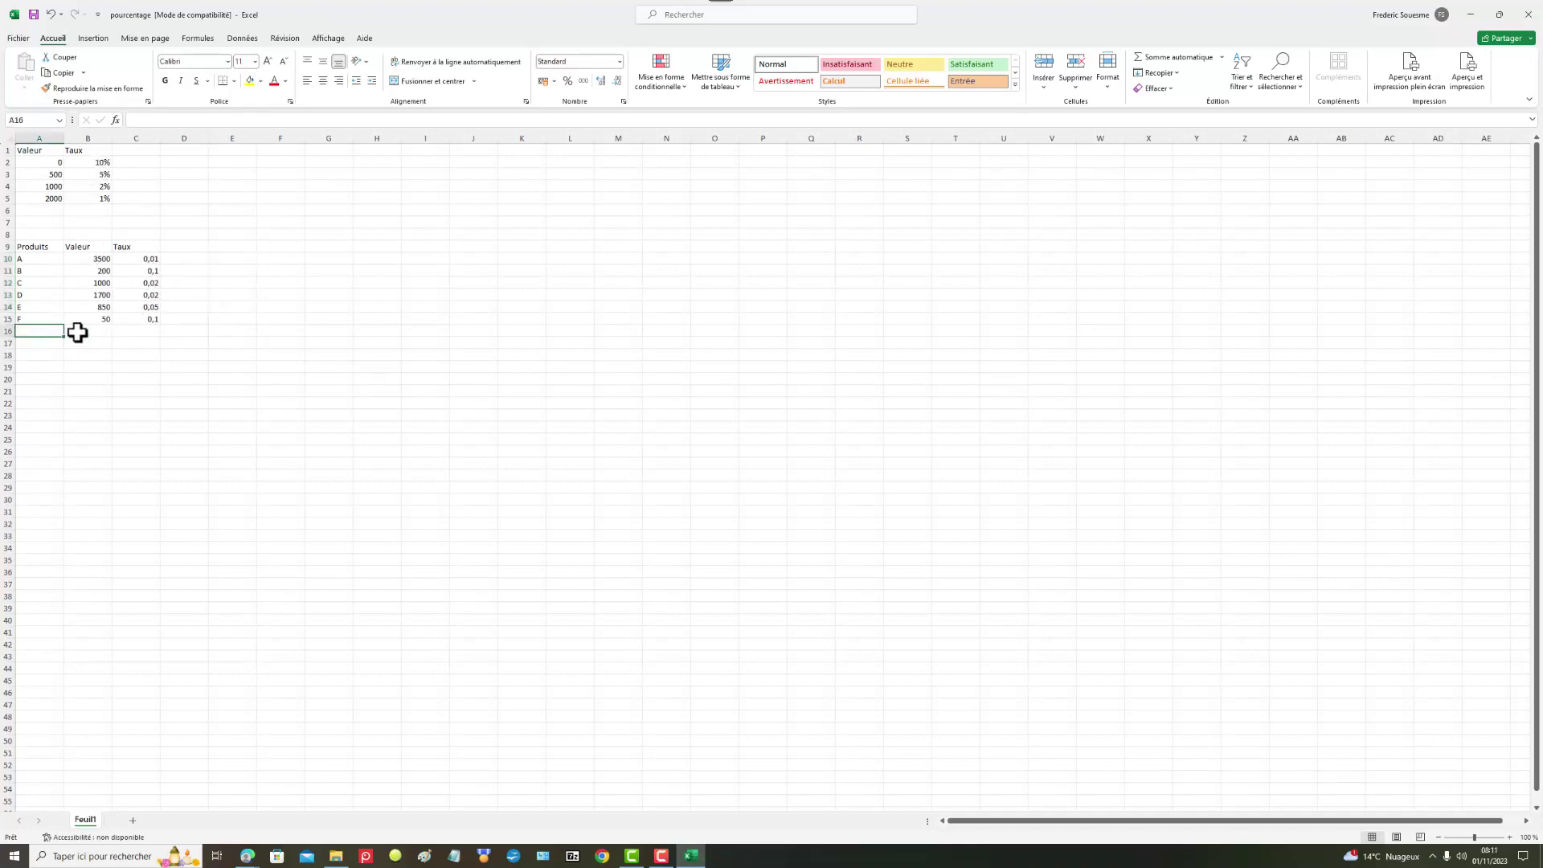
pyautogui.write('G')
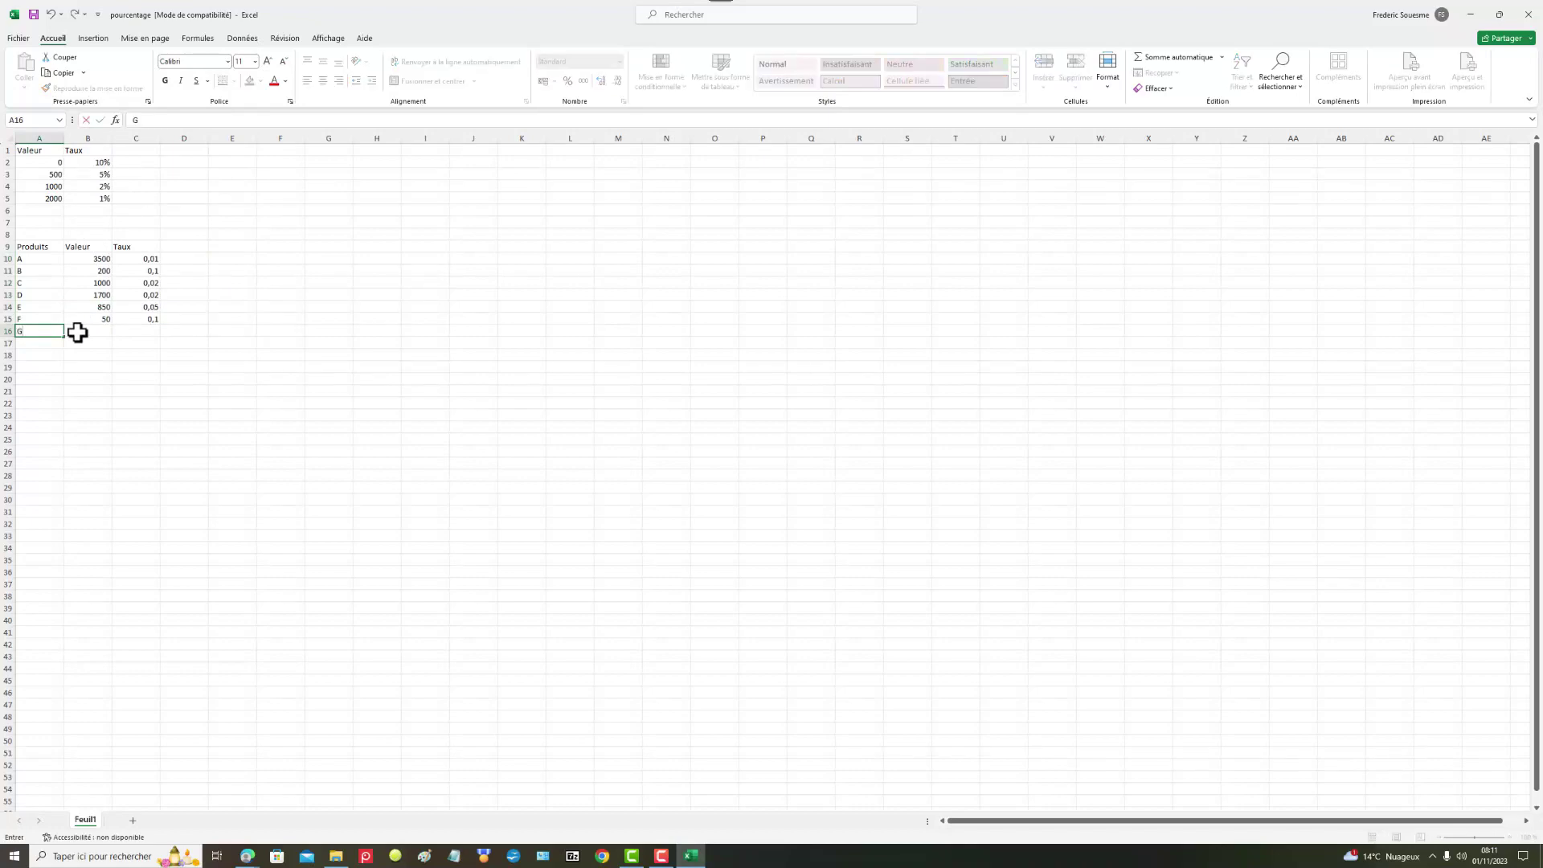
pyautogui.click(96, 329)
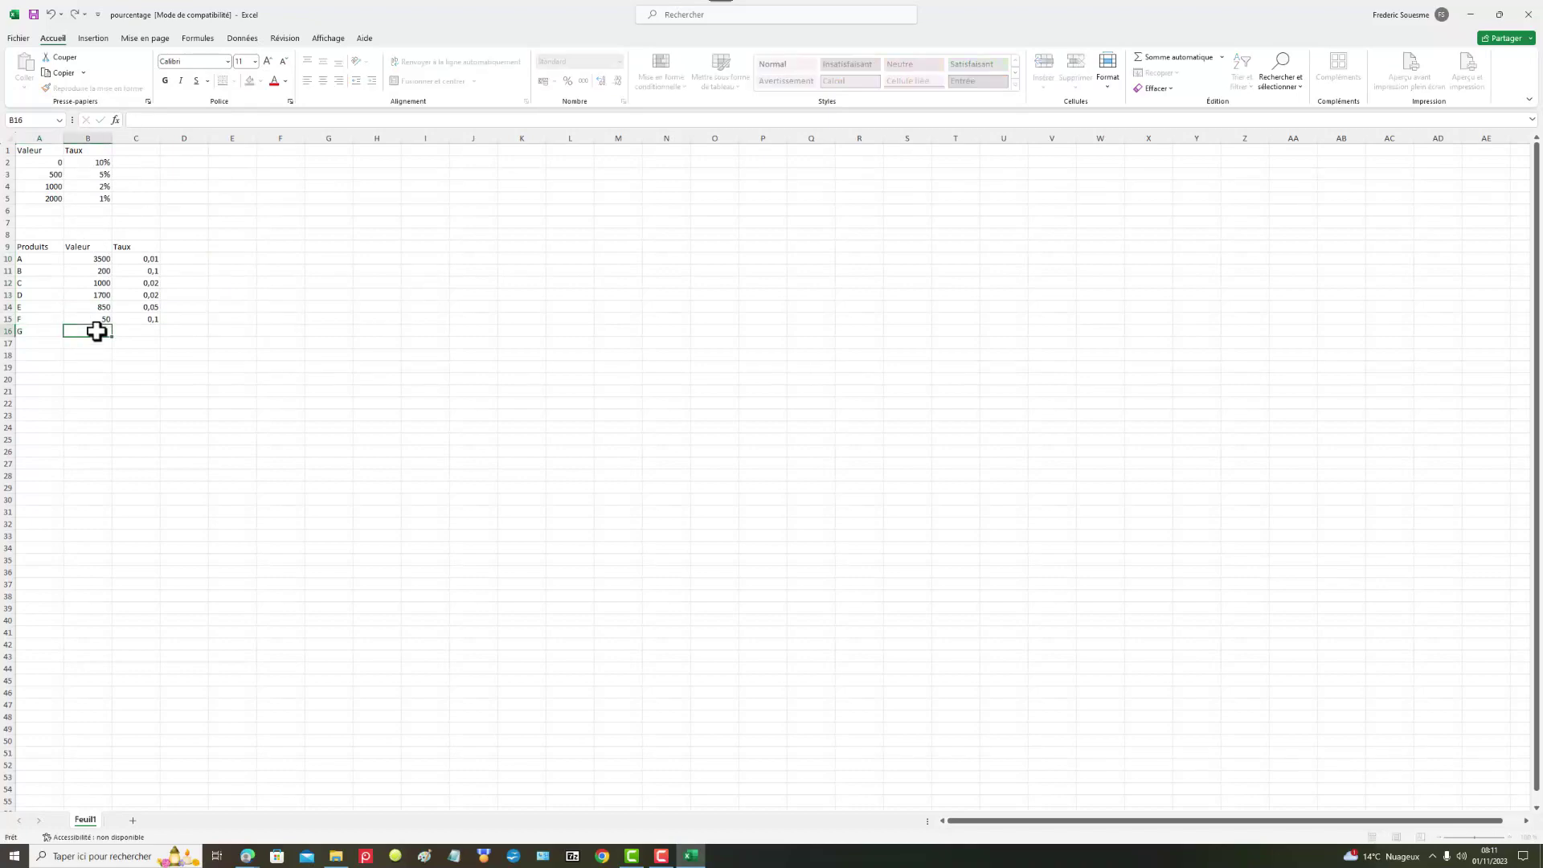
pyautogui.write('5000')
pyautogui.click(148, 325)
# Copy C15's rate formula down to C16 and check it returns 0,01
pyautogui.click(151, 316)
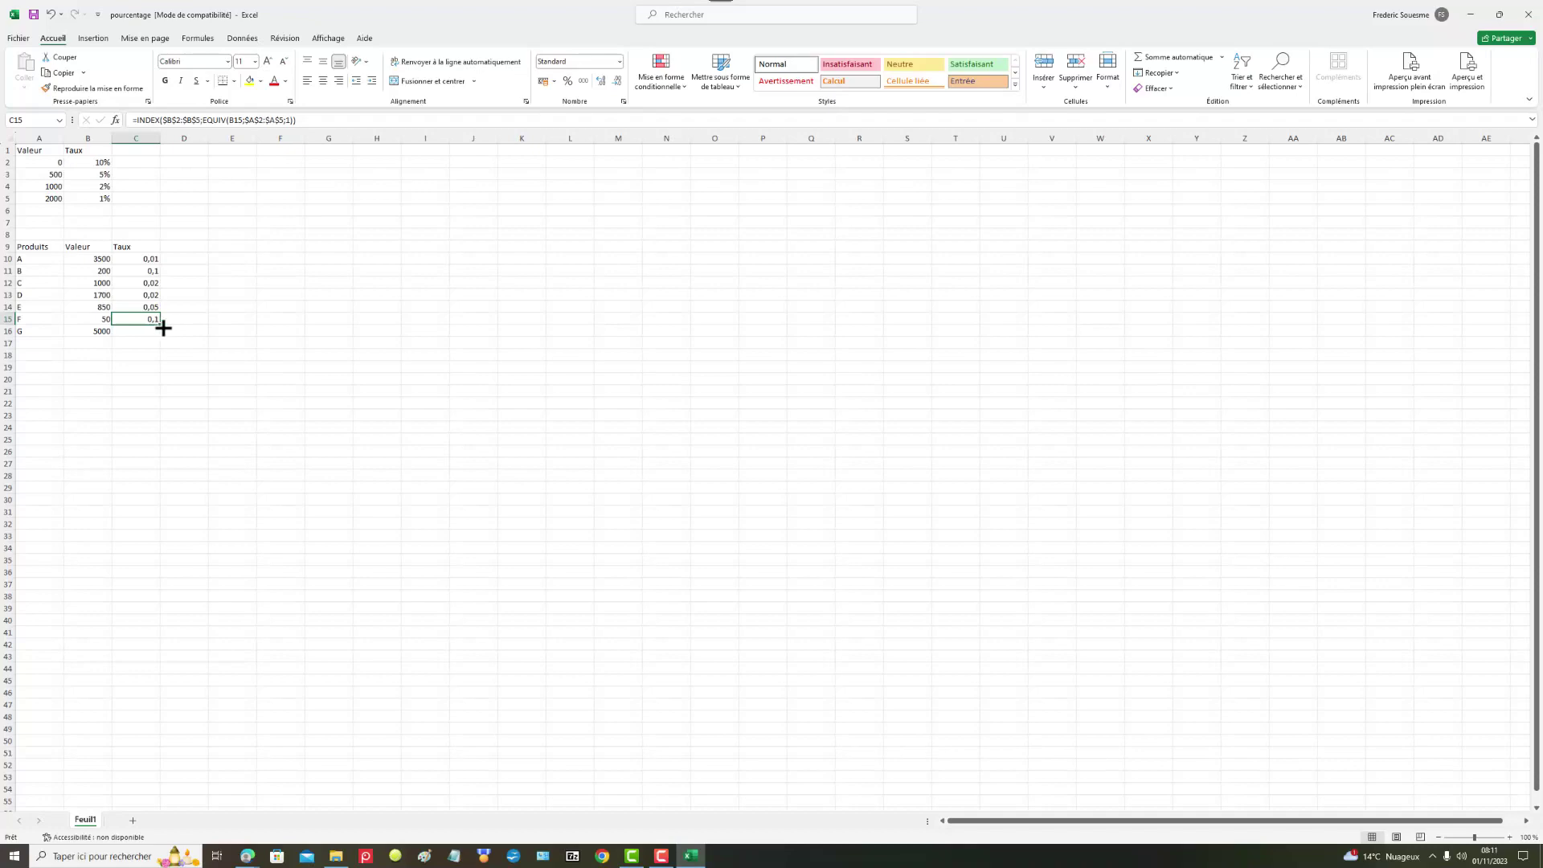
pyautogui.moveTo(161, 327); pyautogui.dragTo(162, 338)
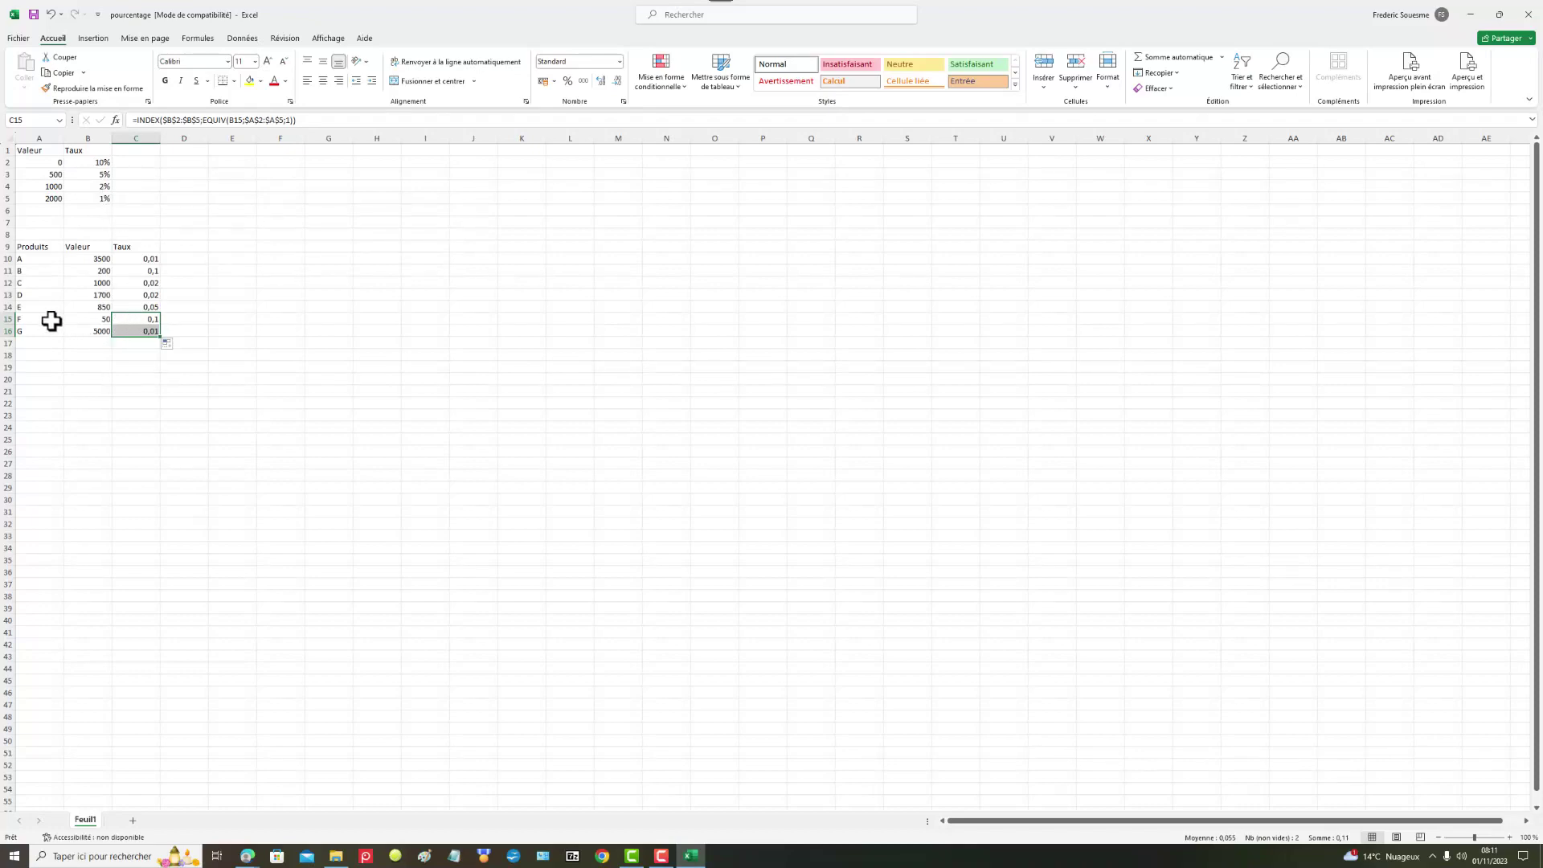
pyautogui.click(147, 344)
pyautogui.click(151, 333)
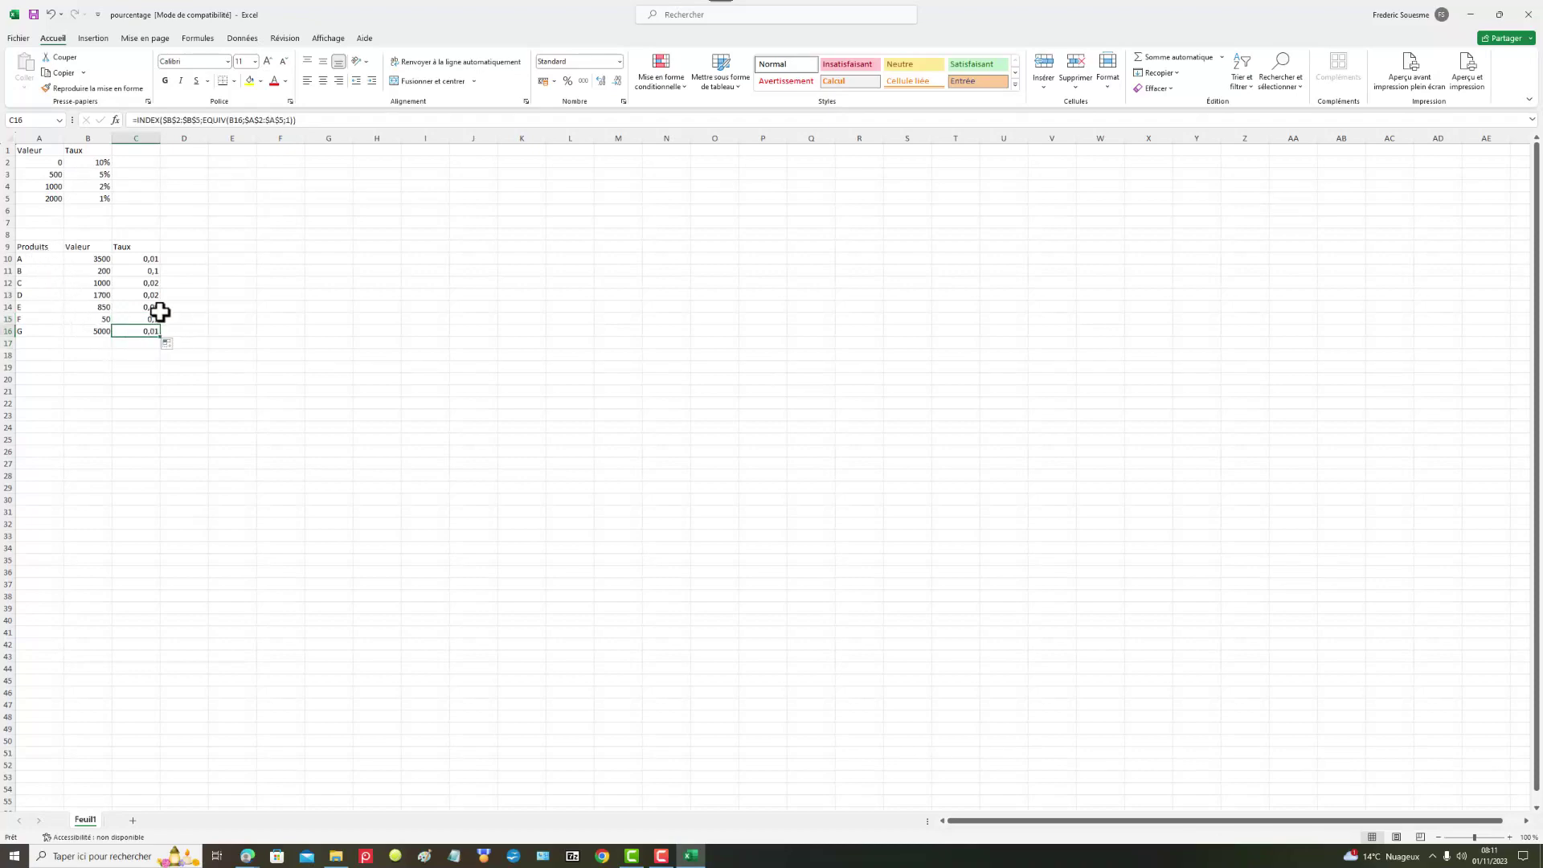
pyautogui.click(156, 318)
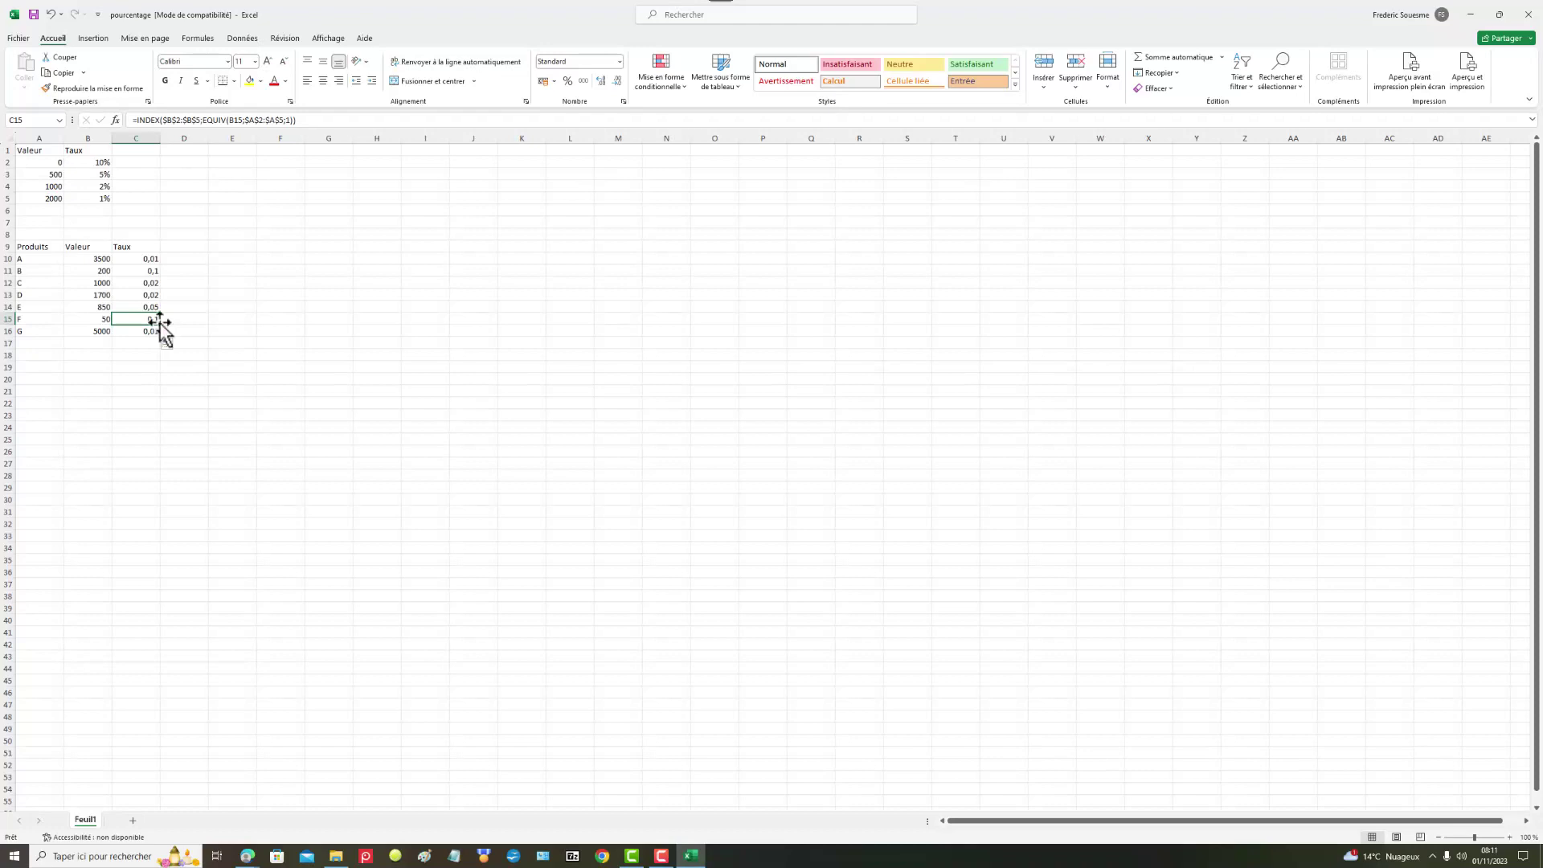
# Enter values 210, 450 and 7000 in B17:B19 and fill the rate formula down to C19
pyautogui.moveTo(161, 323); pyautogui.dragTo(162, 331)
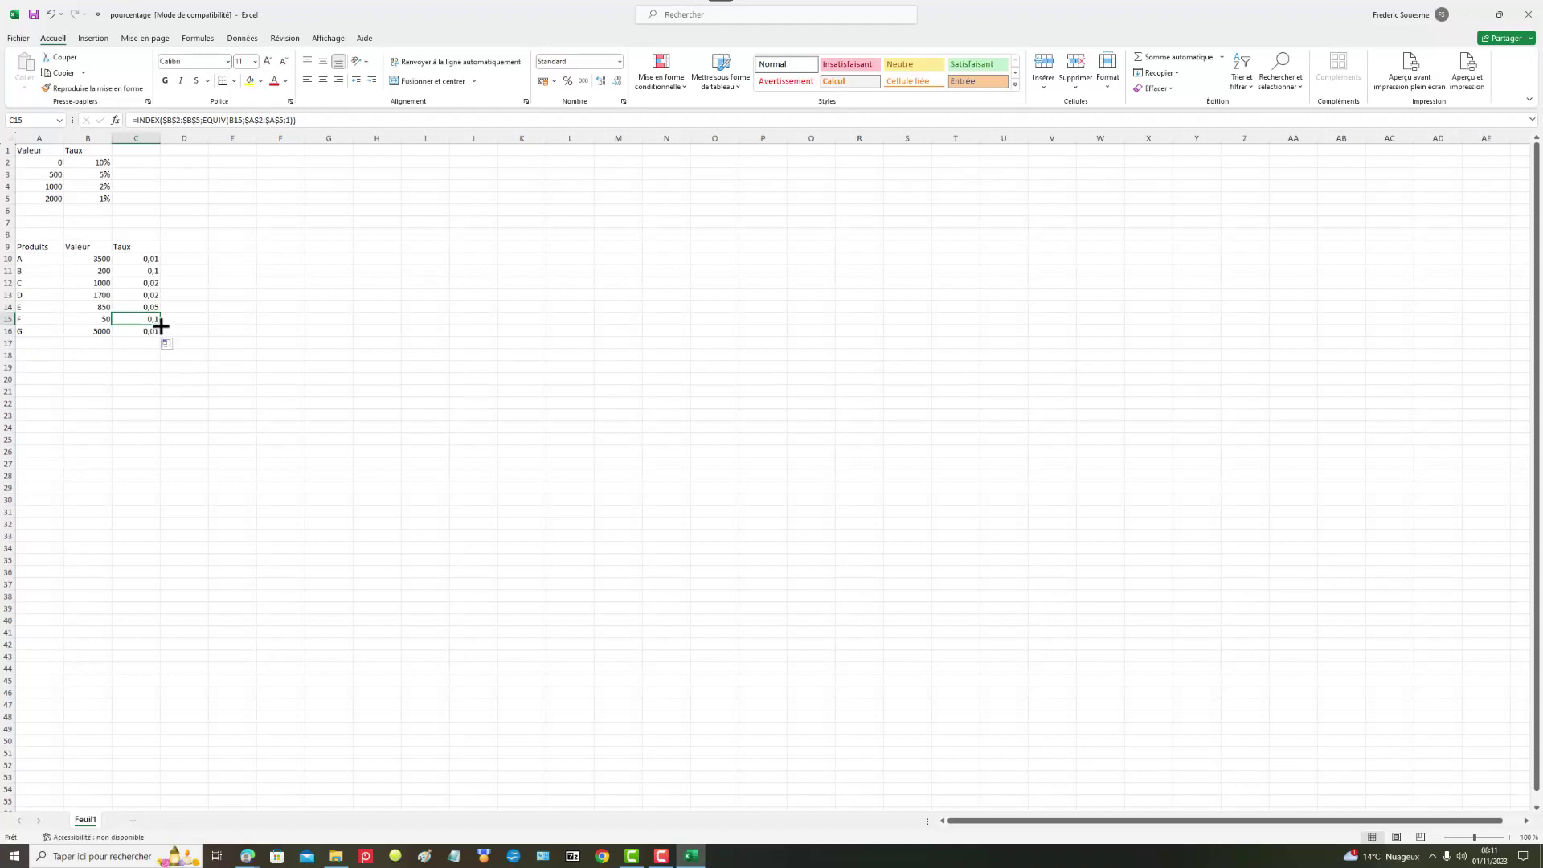
pyautogui.click(102, 341)
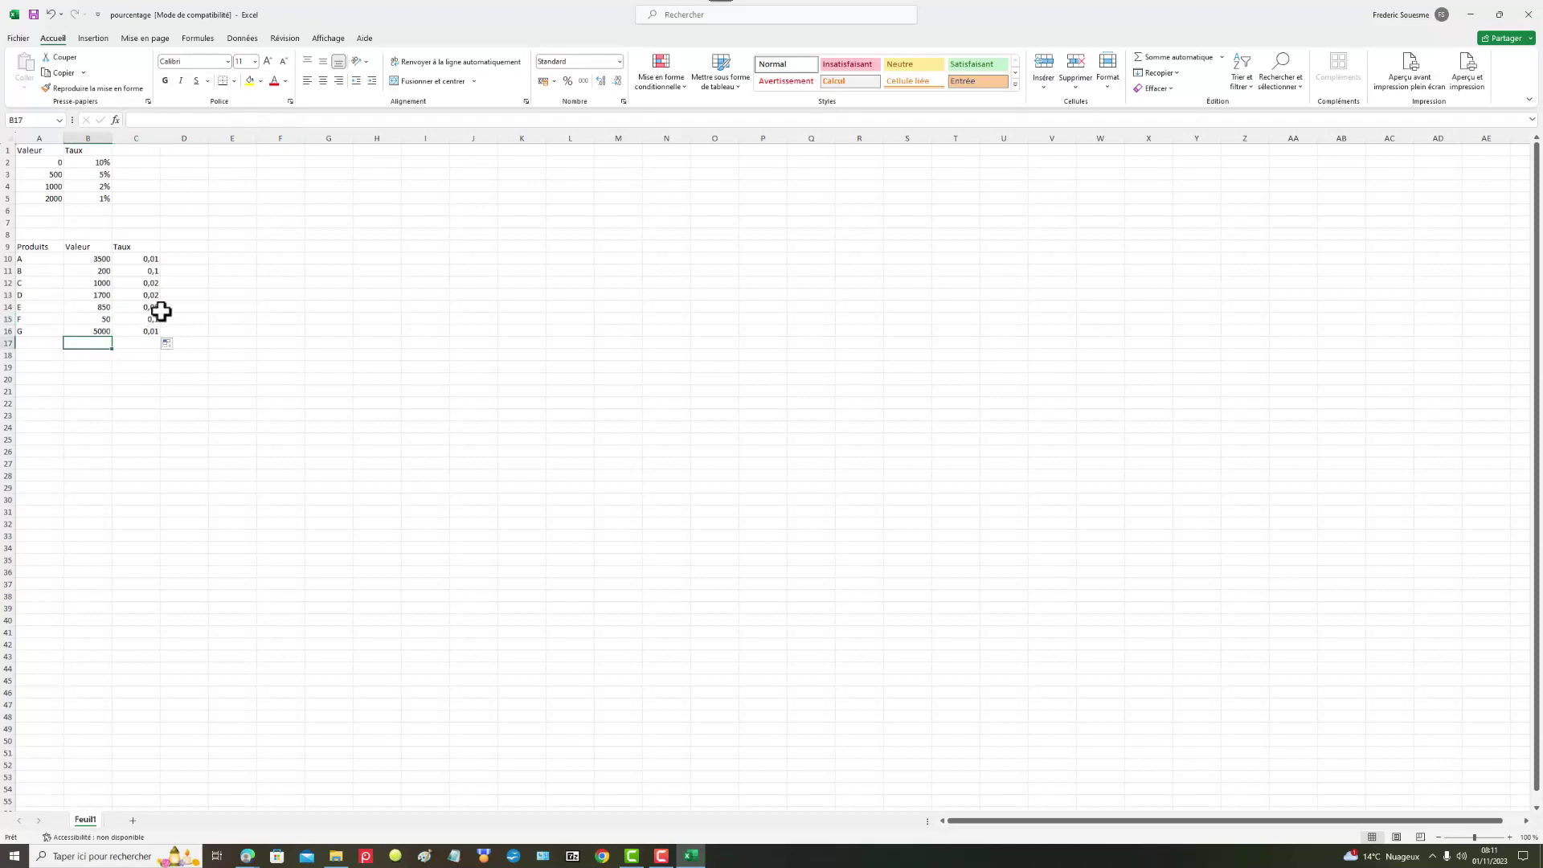
pyautogui.write('210')
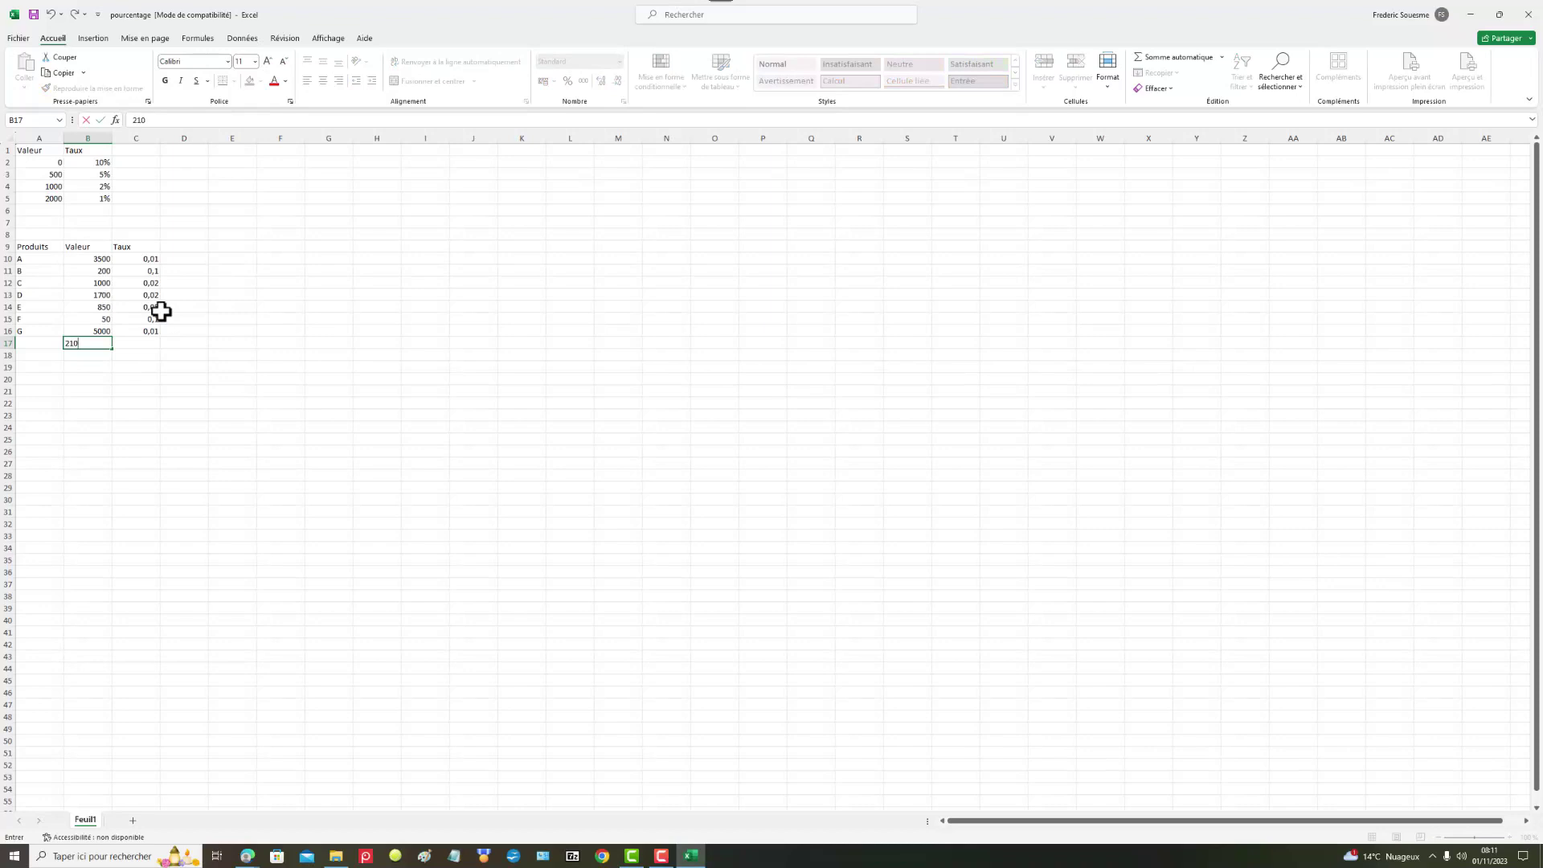
pyautogui.click(80, 356)
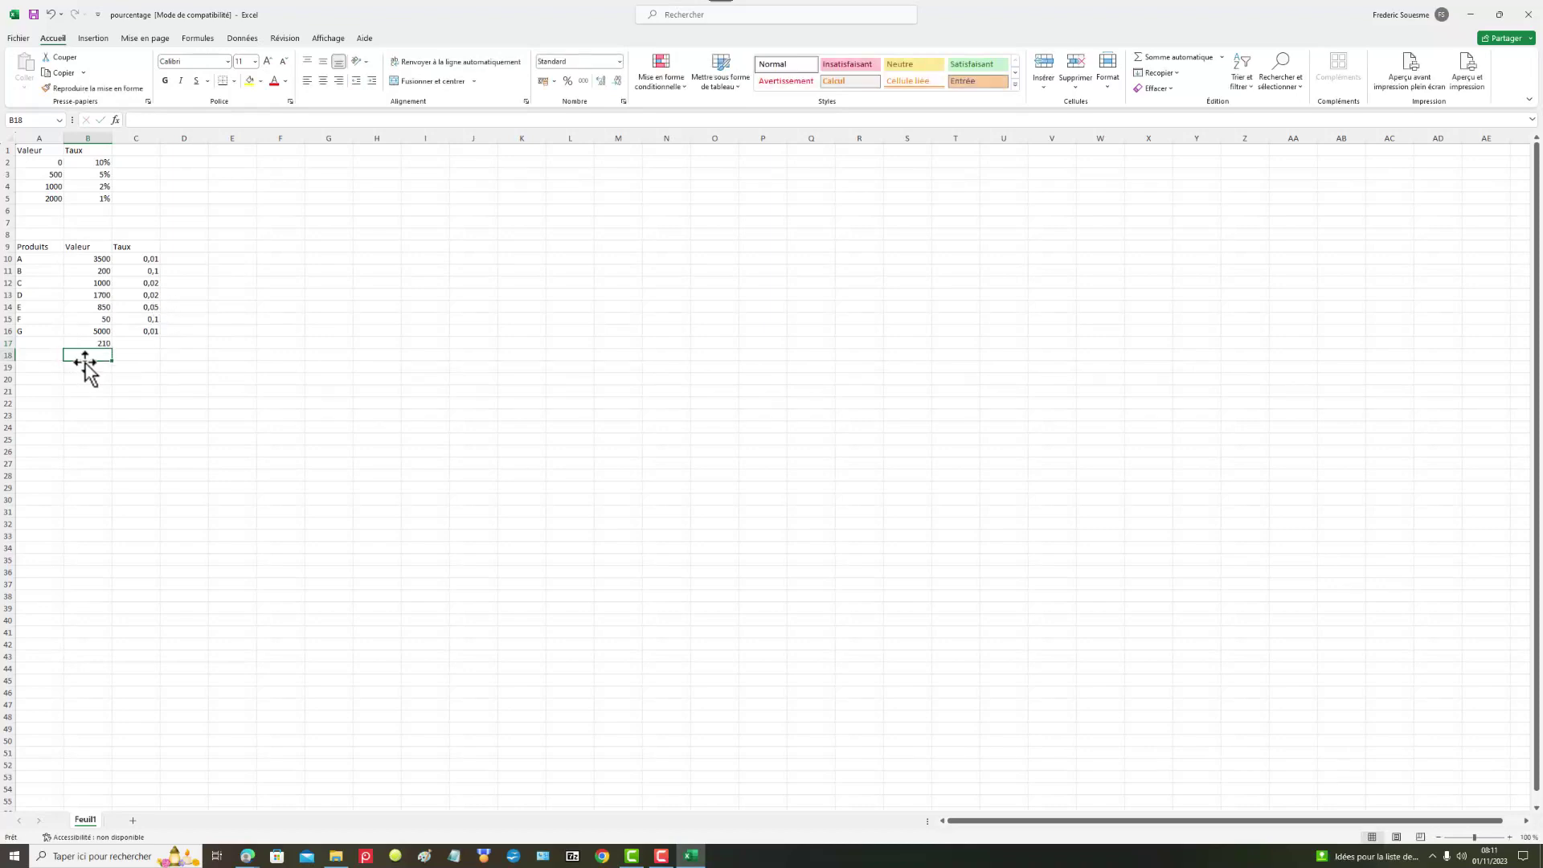
pyautogui.write('450')
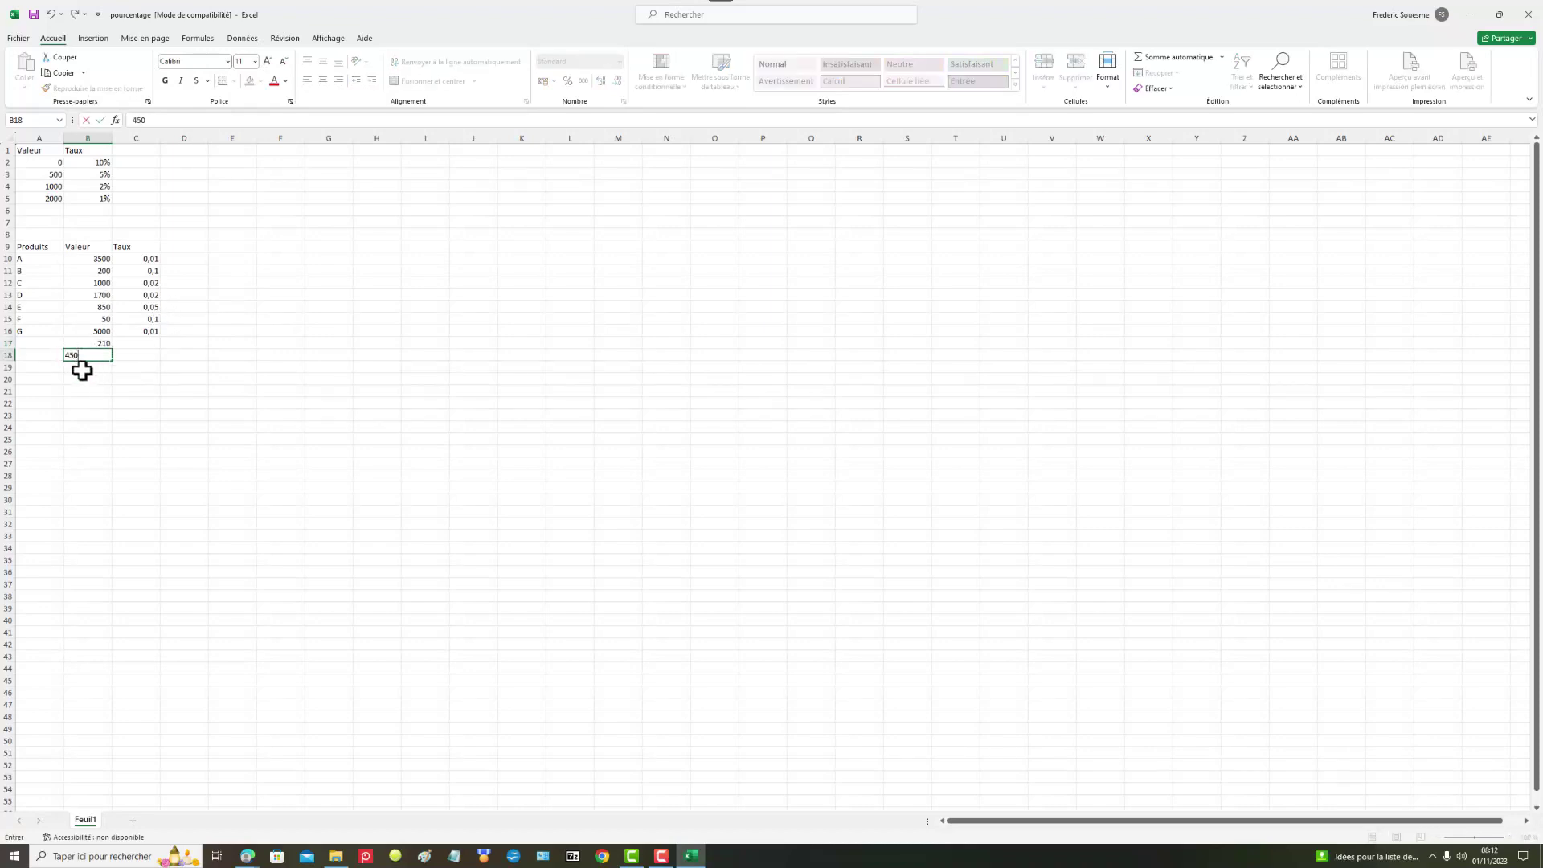
pyautogui.click(93, 366)
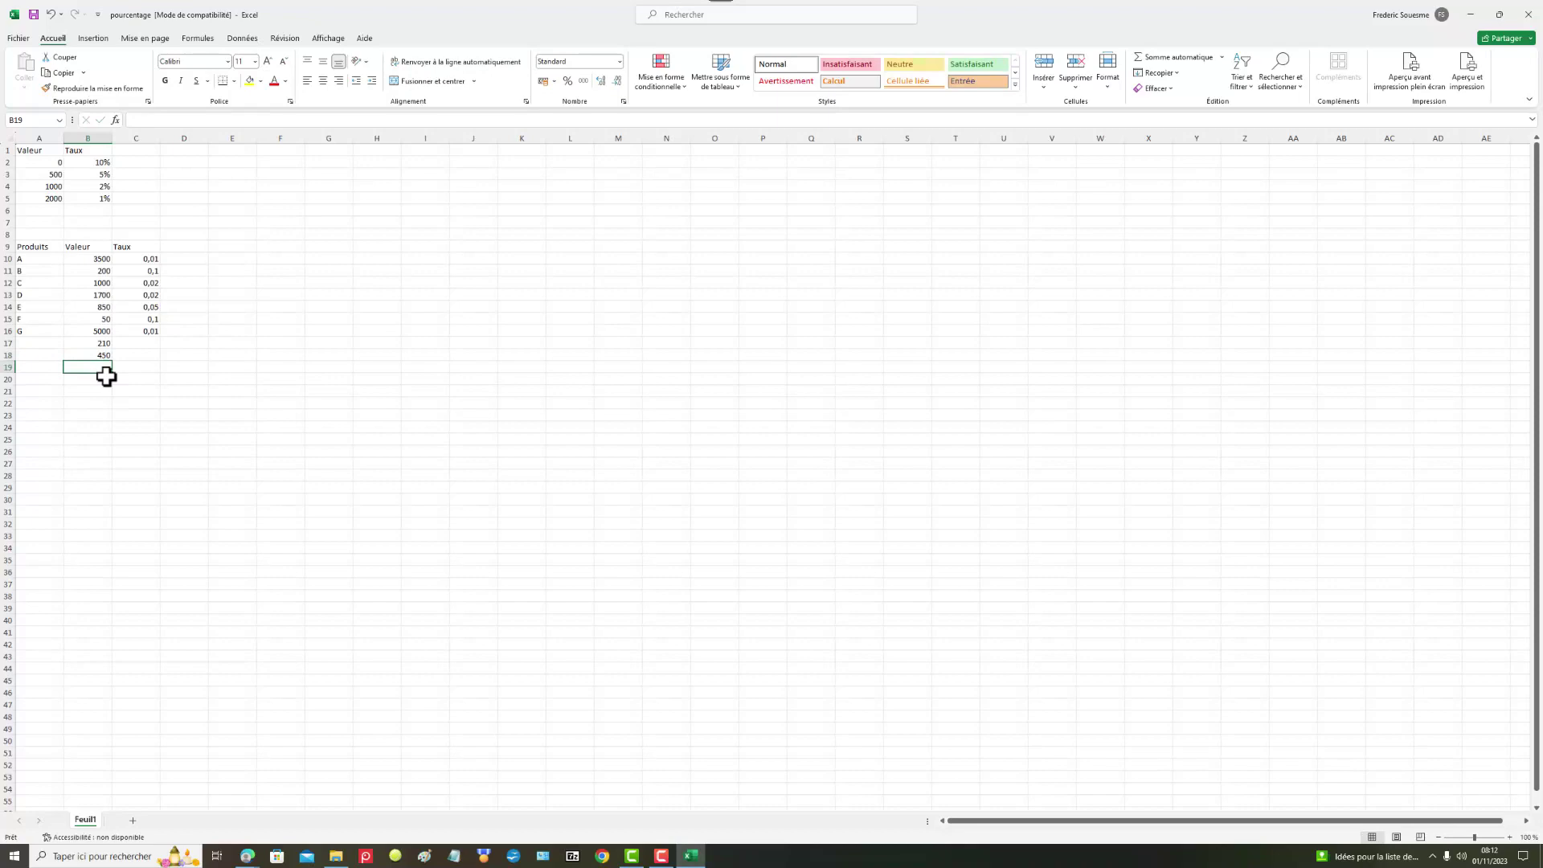
pyautogui.write('7000')
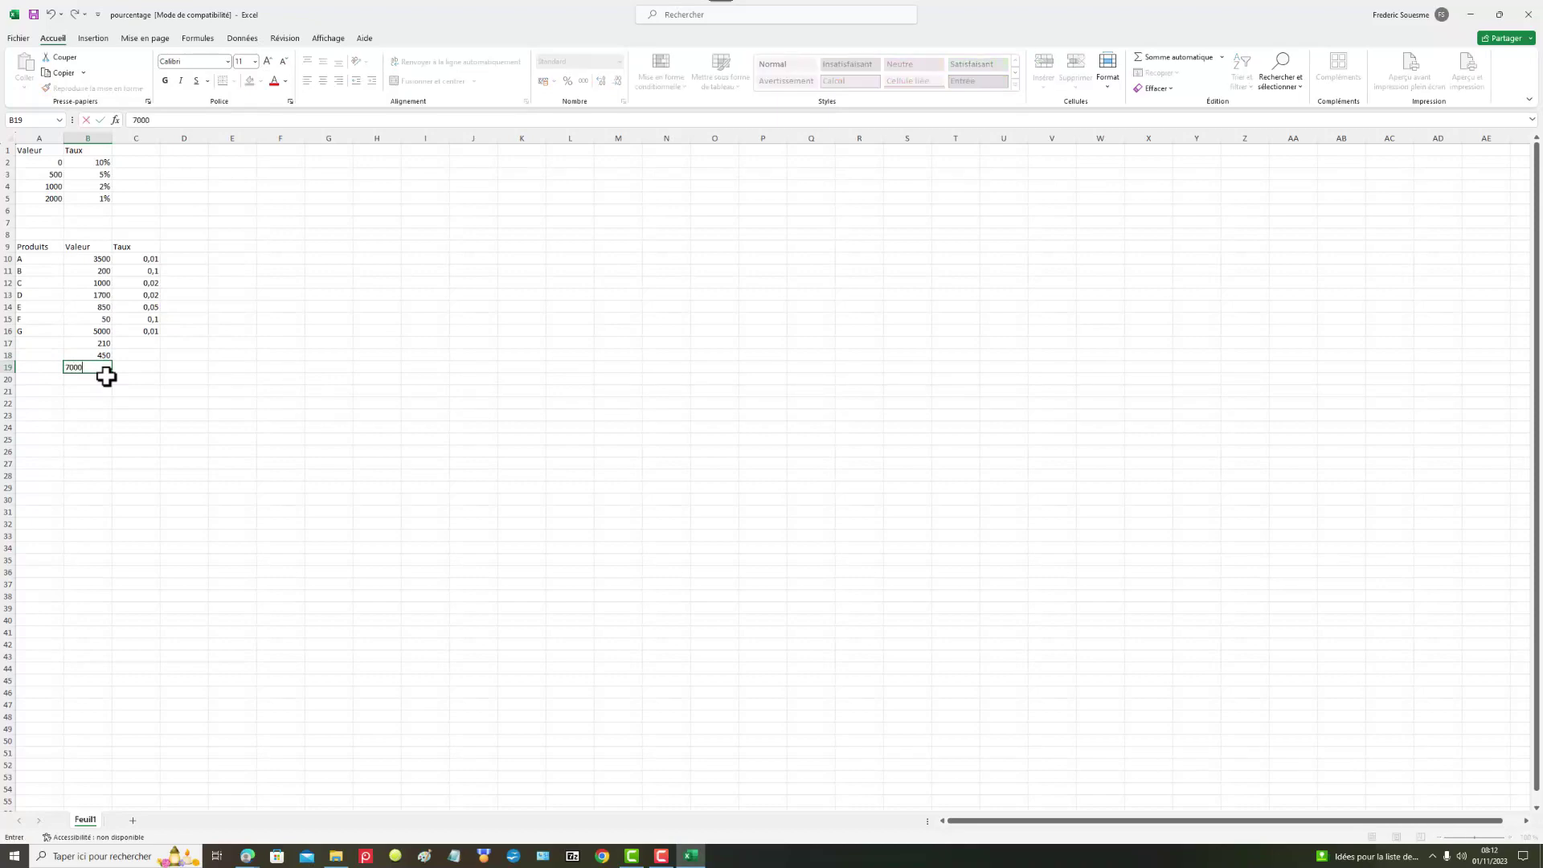
pyautogui.click(138, 402)
pyautogui.click(149, 333)
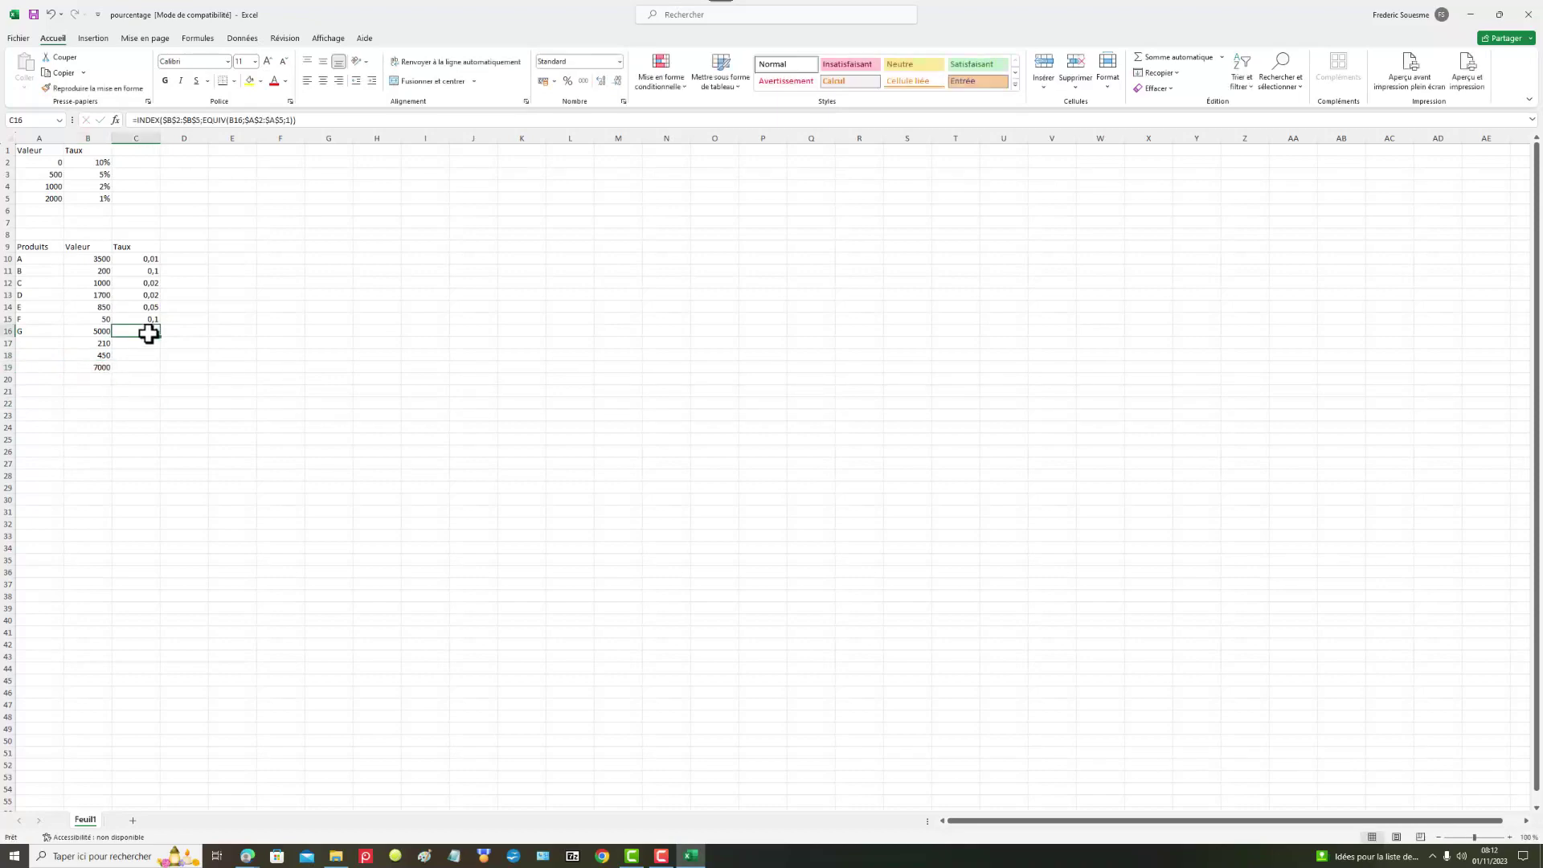
pyautogui.moveTo(160, 337); pyautogui.dragTo(164, 371)
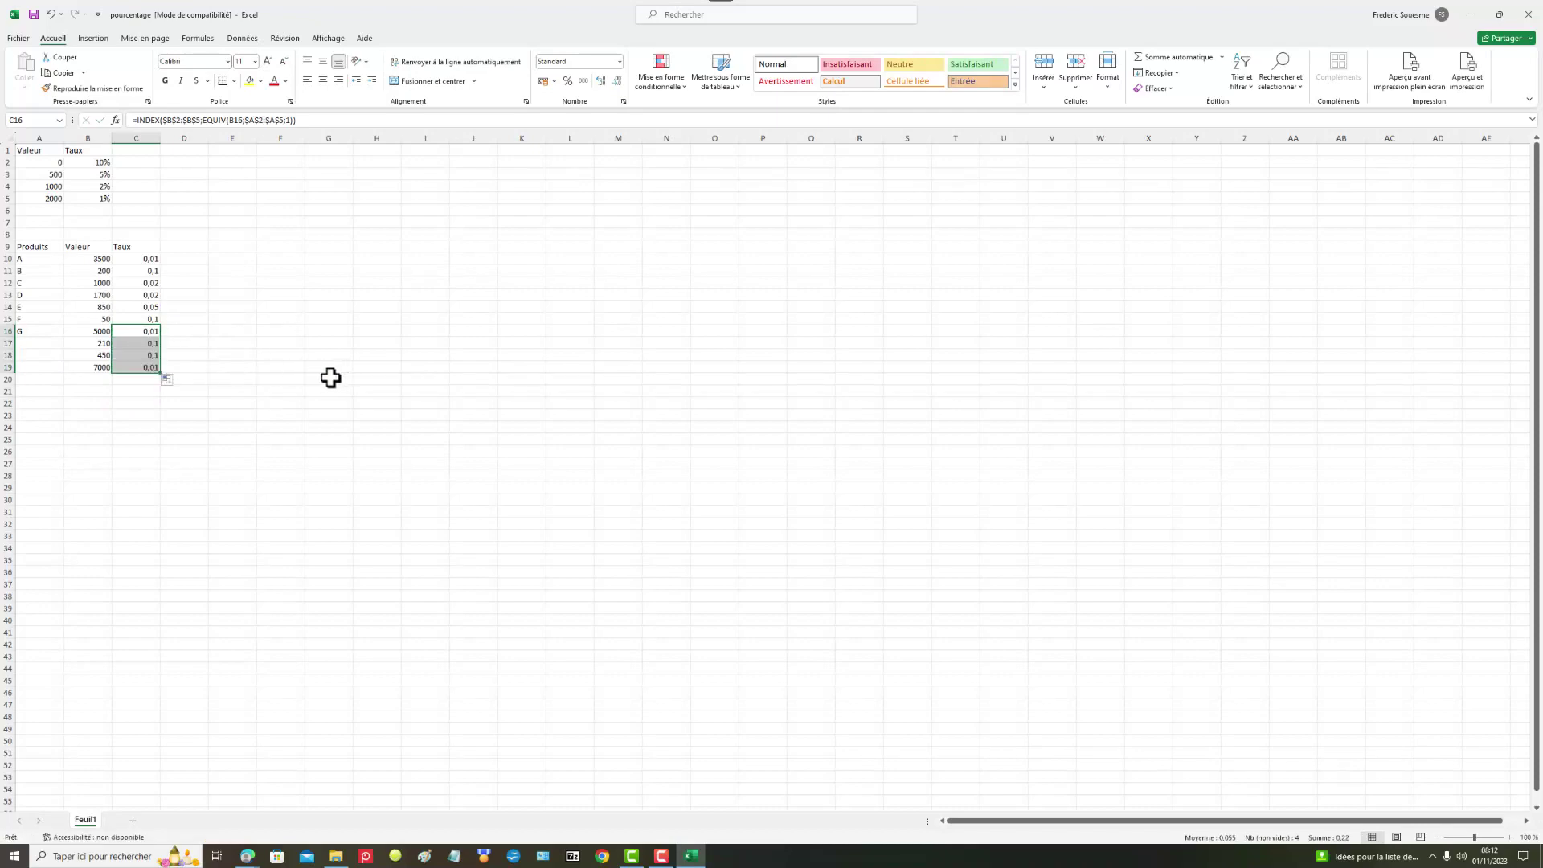